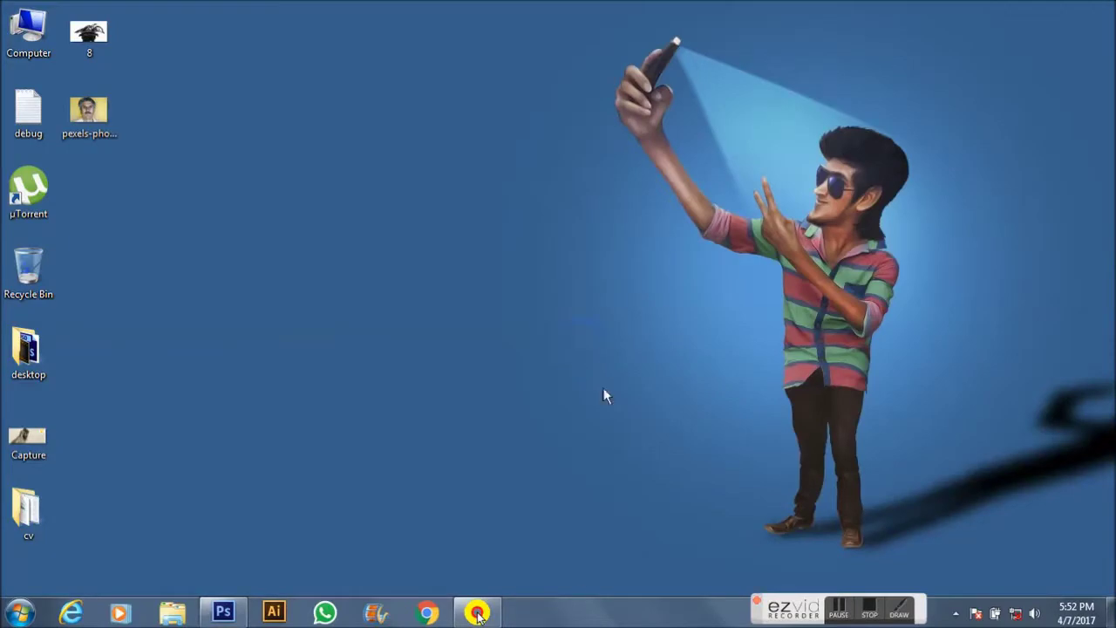
Bring Photoshop CS6 to the front from the Windows taskbar.
click(223, 611)
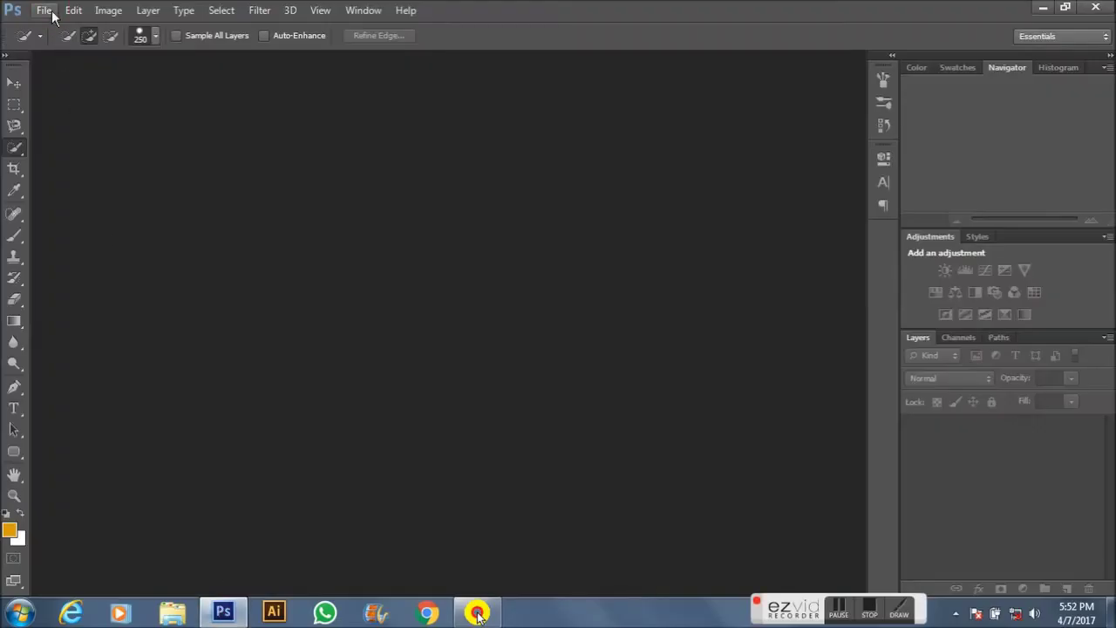
Open pexels-photo-121442.jpeg at 50% zoom and convert the Background into Layer 0.
click(44, 10)
click(63, 45)
double_click(148, 240)
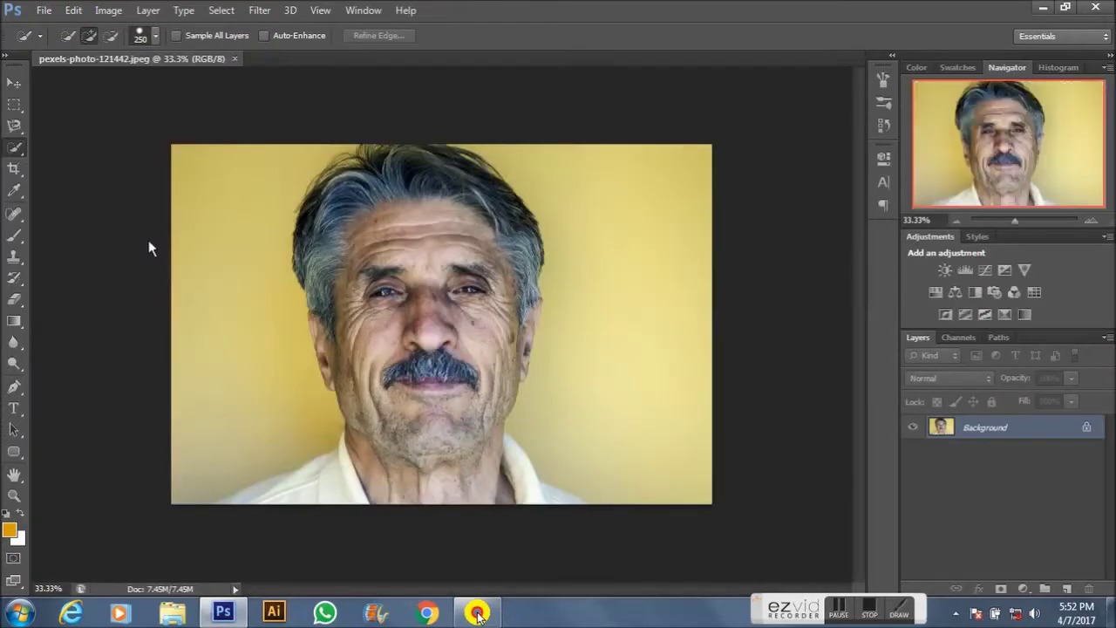
click(1092, 221)
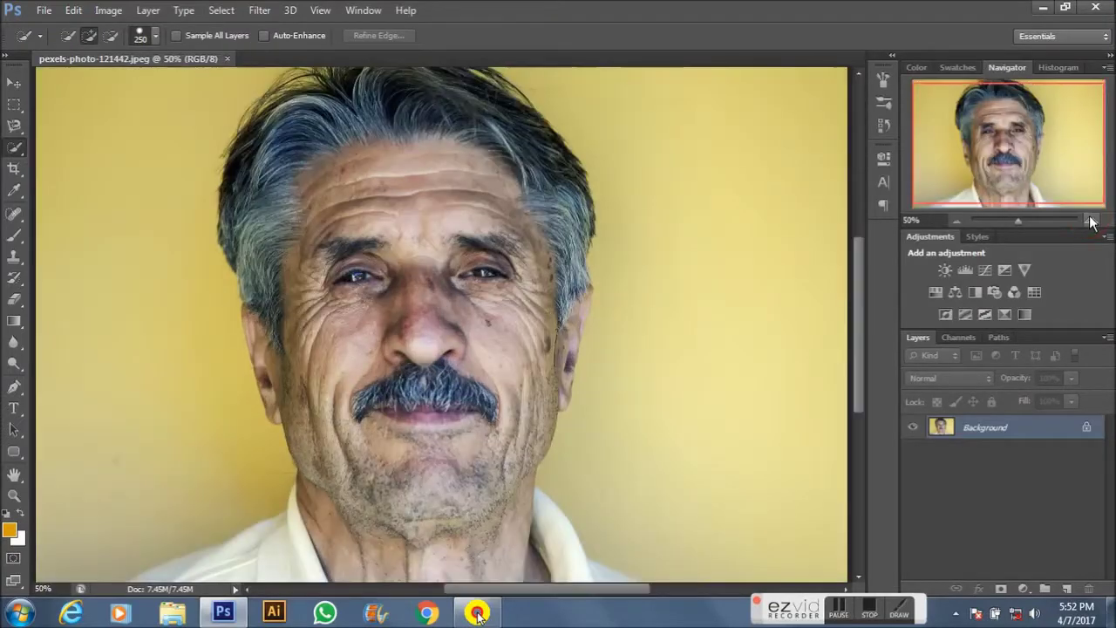
double_click(1093, 426)
key(Return)
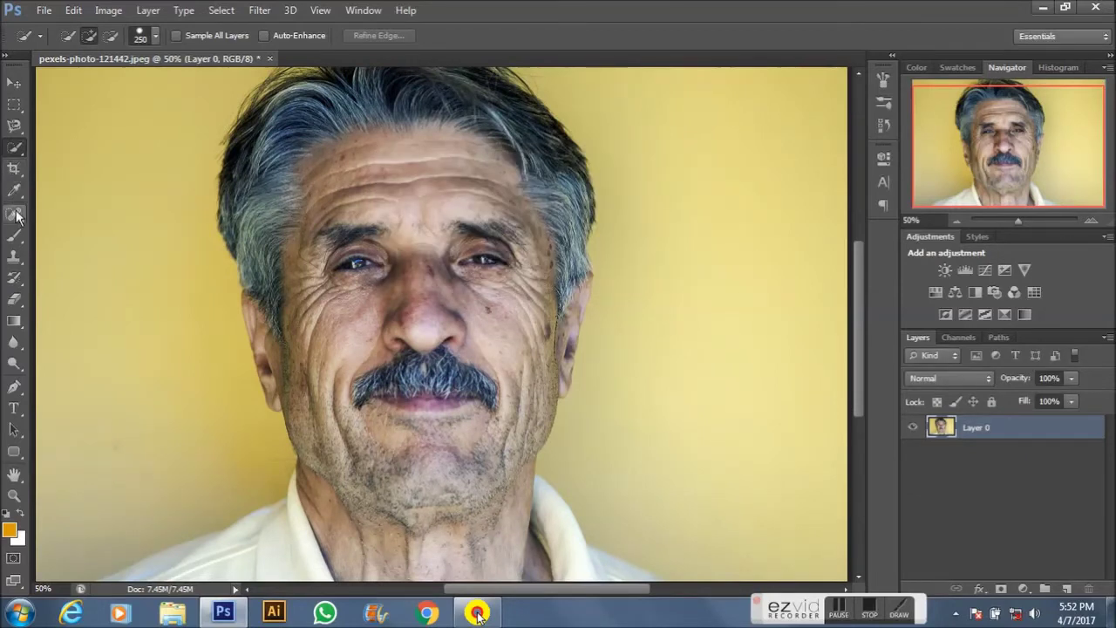
Set up the Spot Healing Brush with 17% hardness and zoom in on the nose.
click(16, 217)
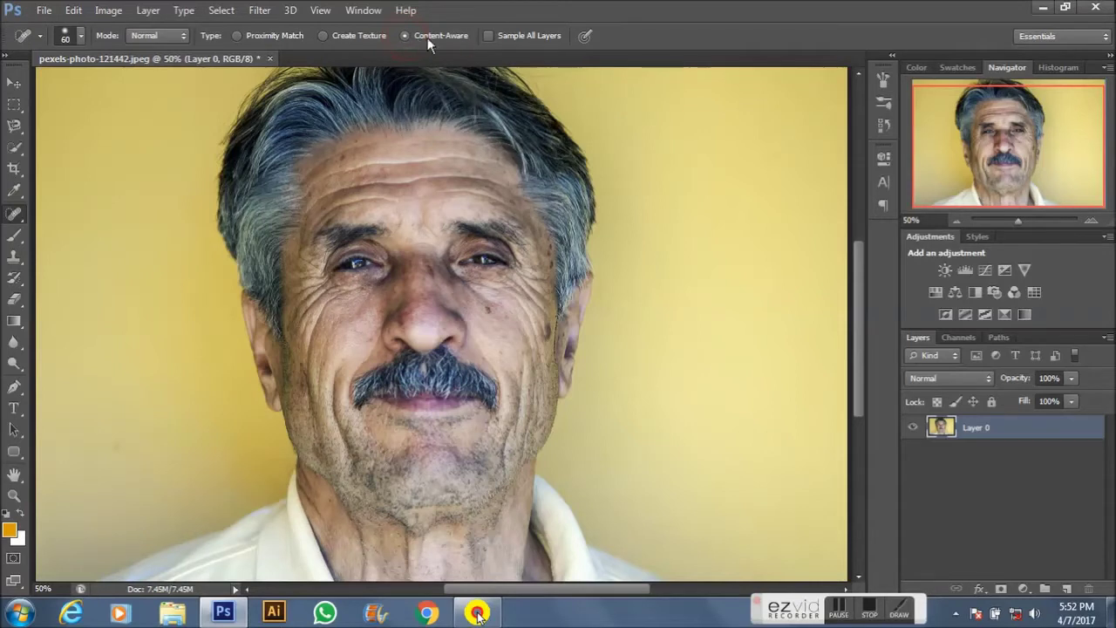
right_click(394, 151)
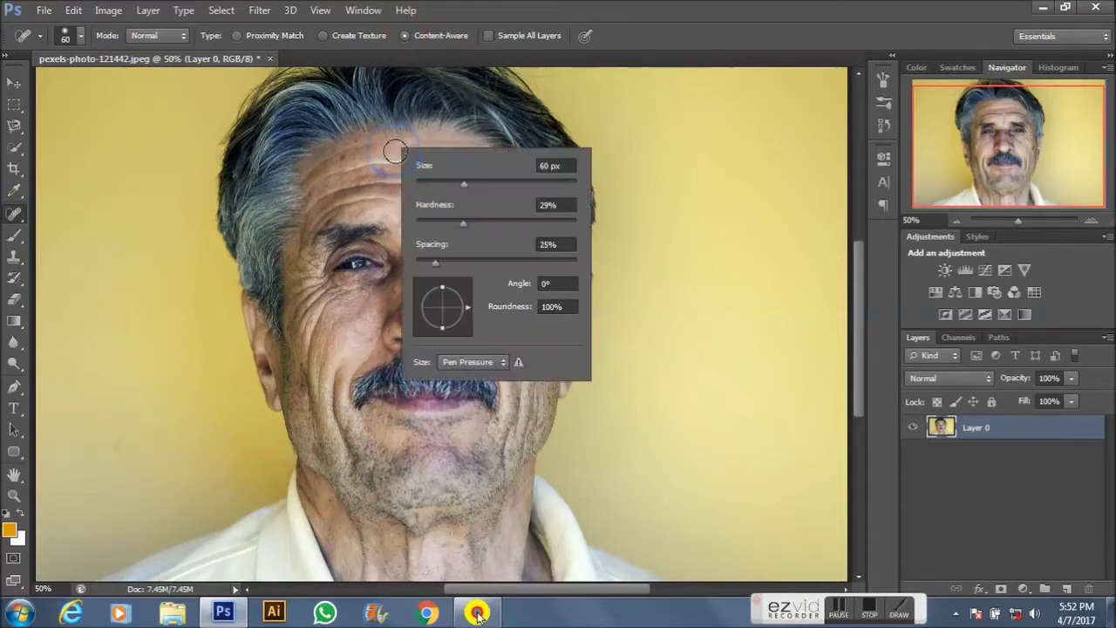
drag(462, 223, 444, 223)
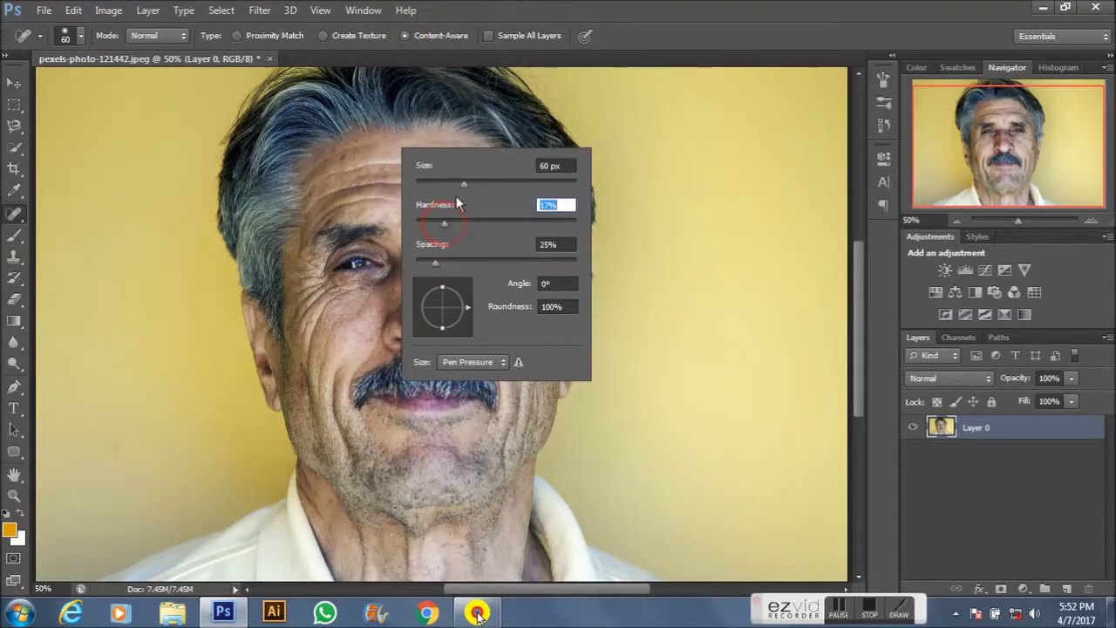
click(498, 111)
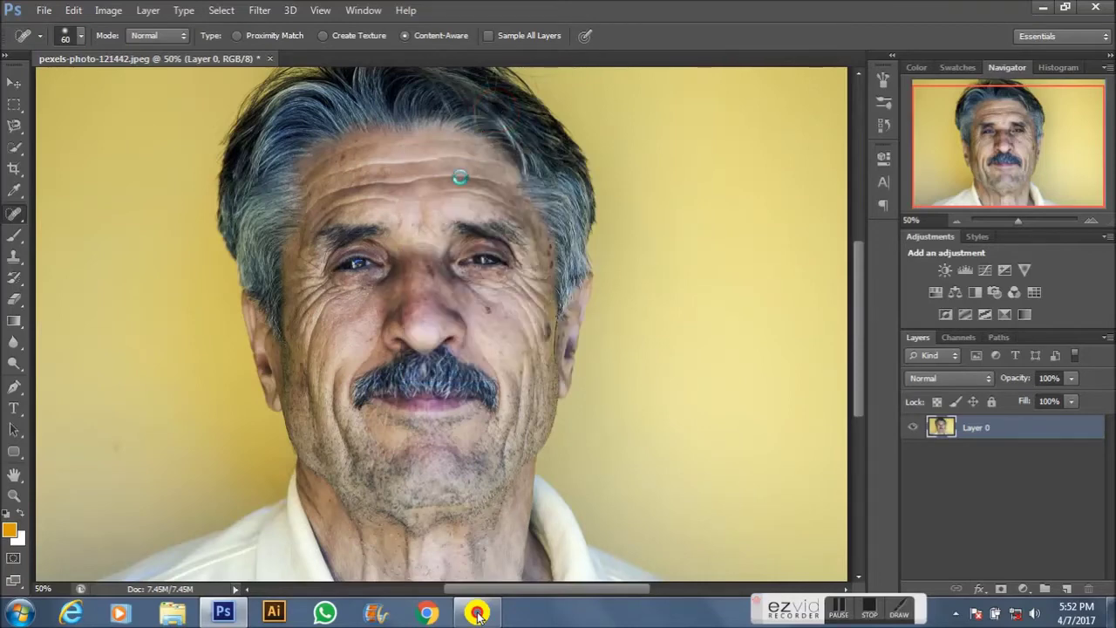
key(ctrl+z)
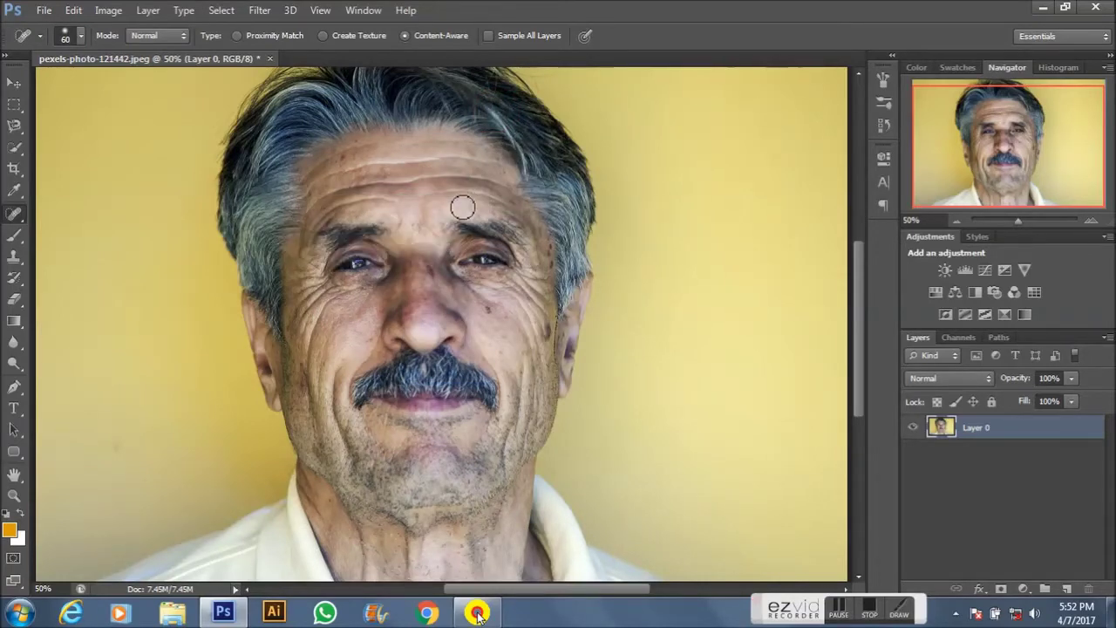
key(ctrl+plus)
click(1041, 219)
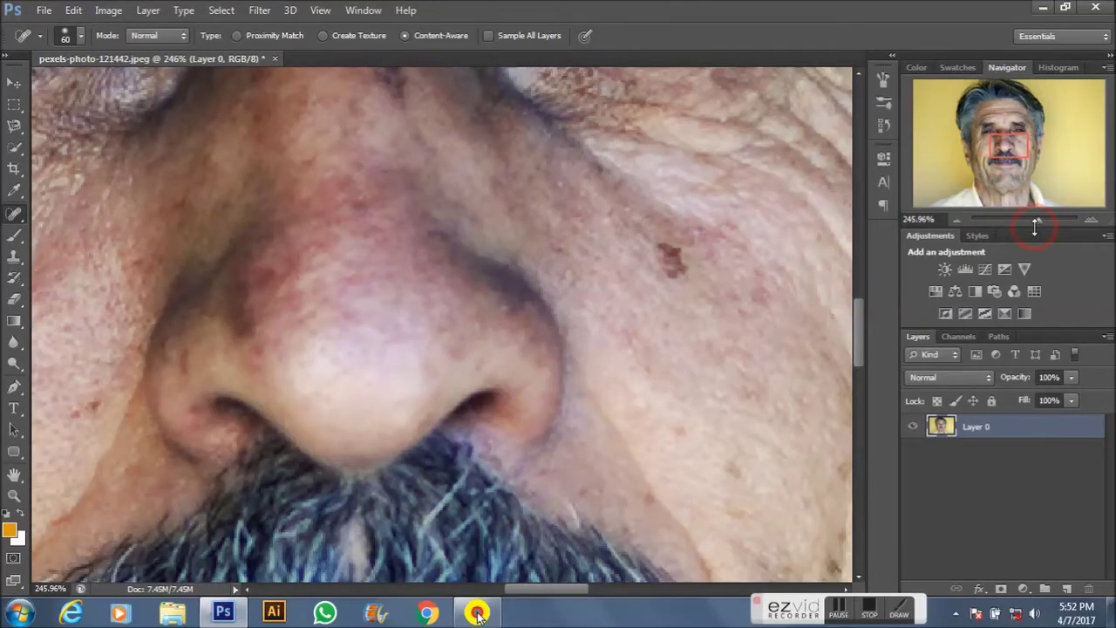
Heal the forehead creases running toward the right temple.
drag(1039, 222, 1036, 221)
drag(1006, 147, 1009, 123)
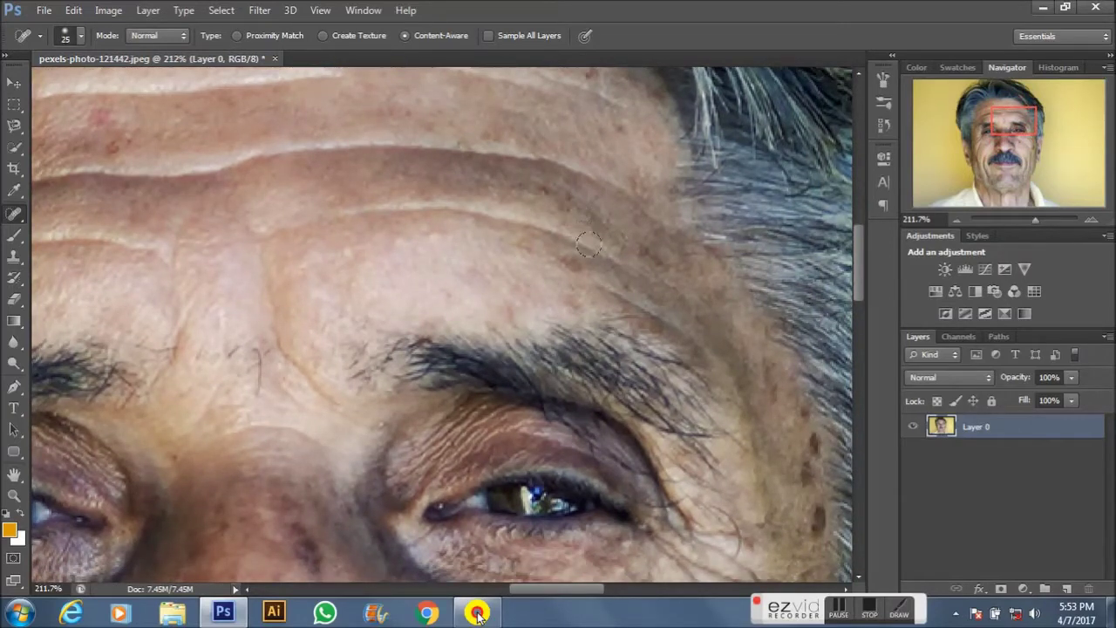
drag(602, 251, 377, 208)
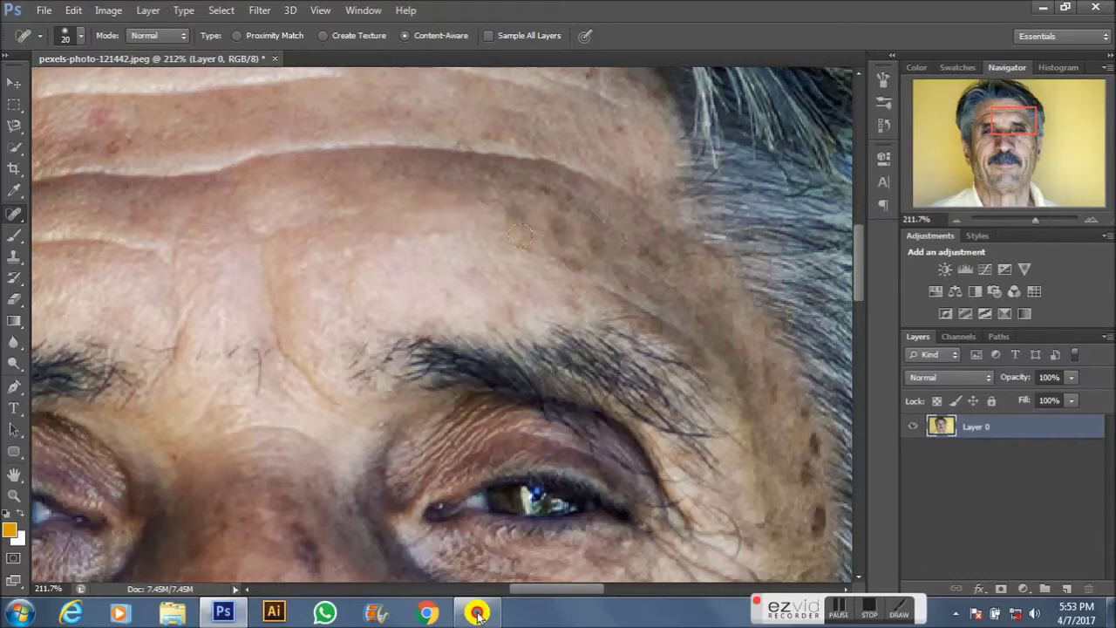
scroll(520, 234, up, 2)
drag(610, 253, 297, 214)
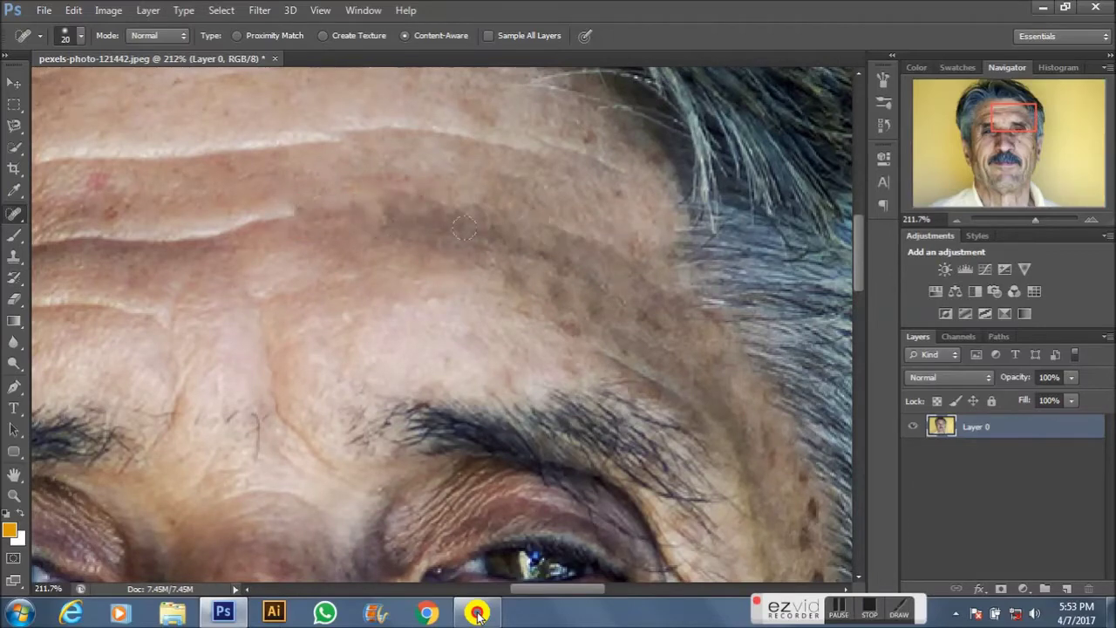
drag(544, 262, 562, 367)
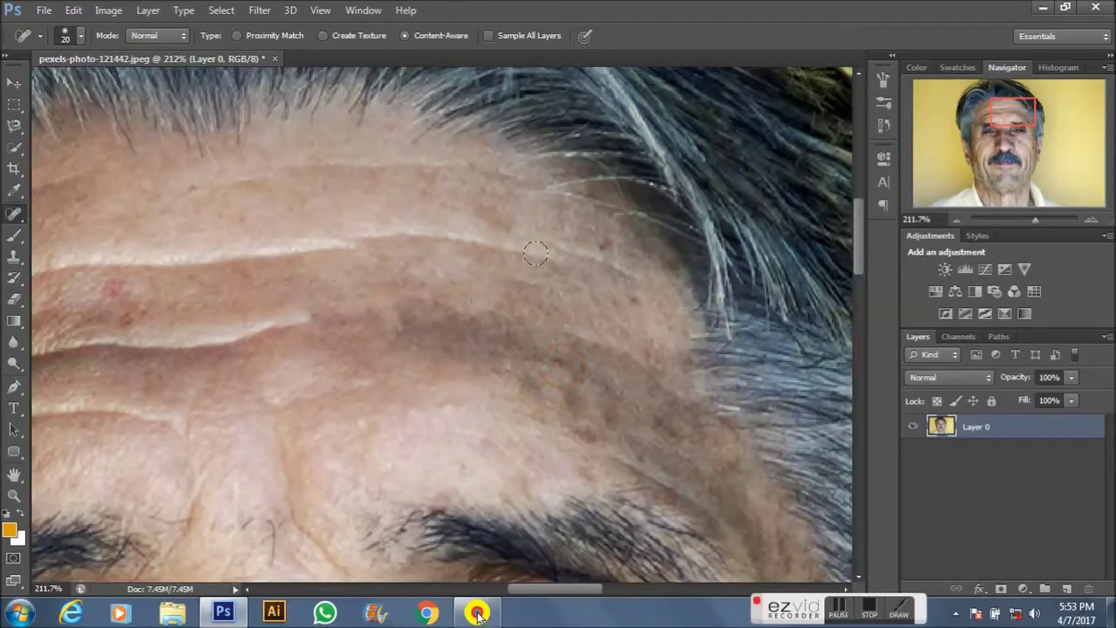
drag(535, 253, 284, 250)
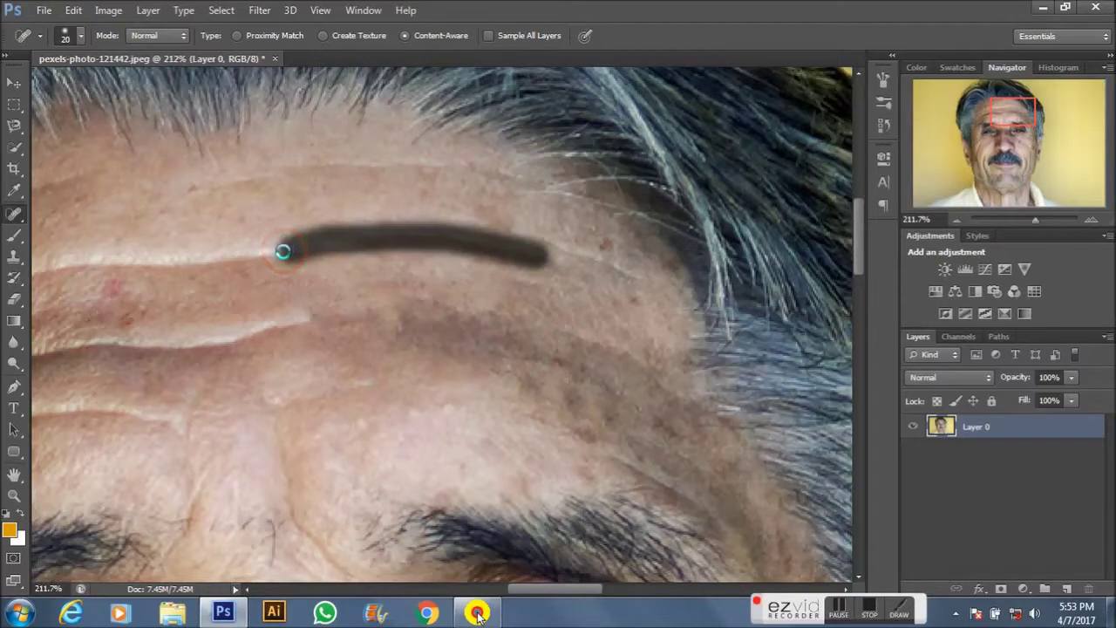
drag(641, 274, 519, 235)
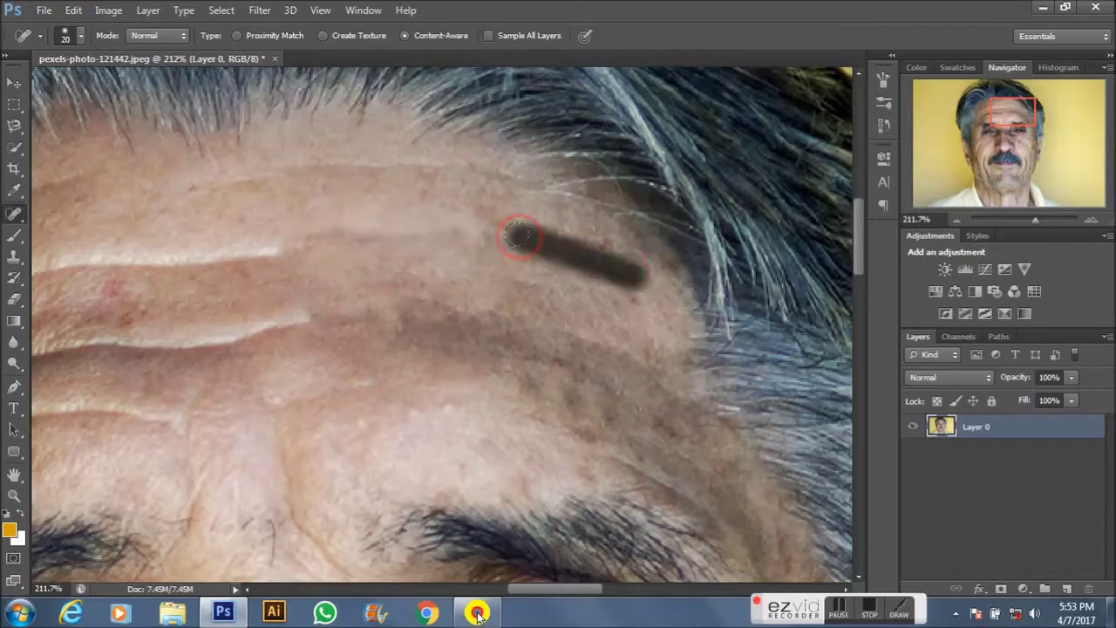
Raise brush hardness to 24% and heal the left-forehead creases and long wrinkle above the eyebrows.
right_click(440, 241)
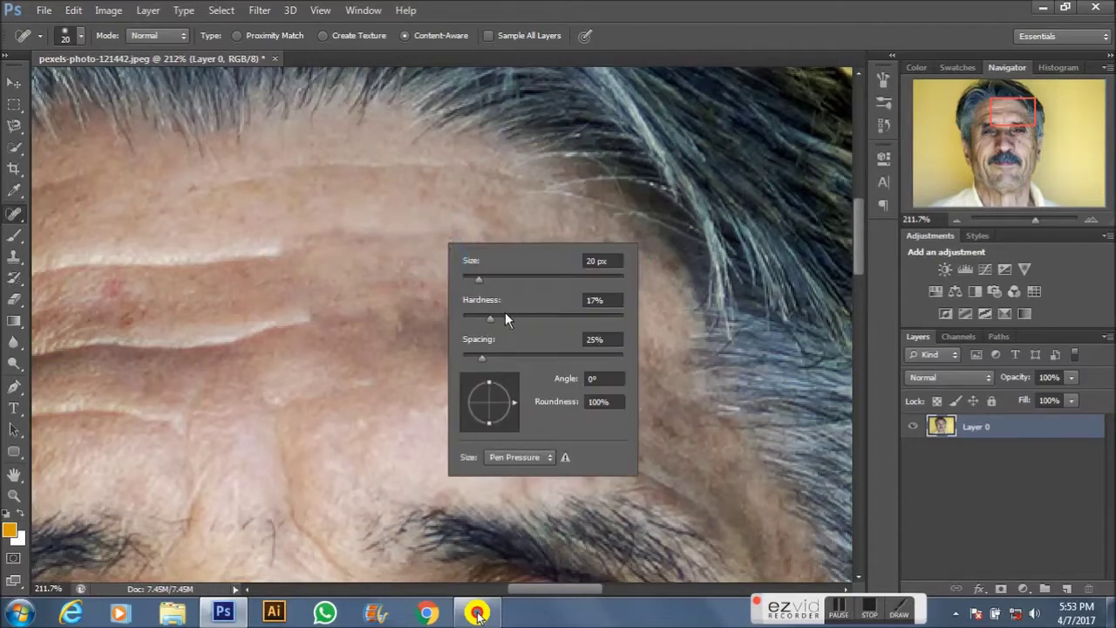
click(501, 315)
click(343, 250)
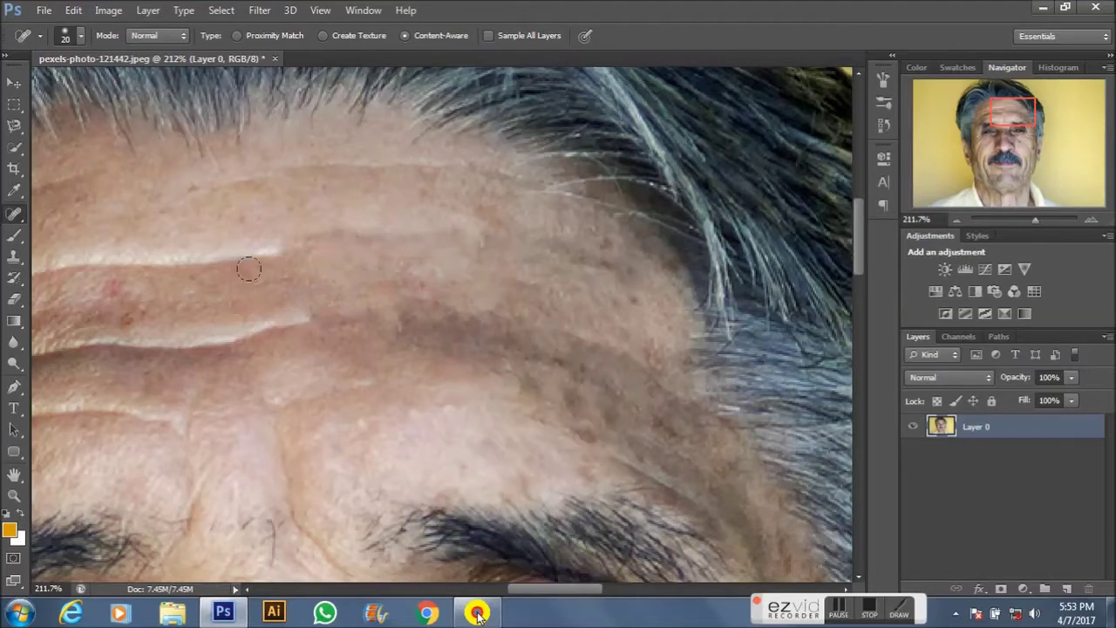
drag(274, 254, 171, 257)
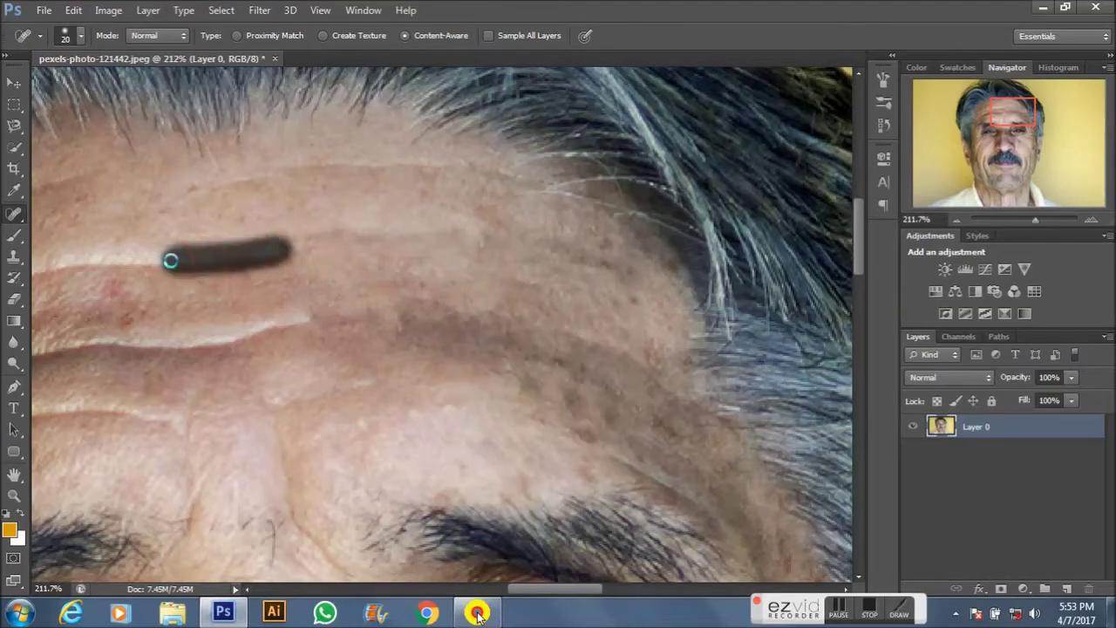
drag(267, 312, 634, 281)
mouse_move(528, 225)
mouse_down()
mouse_move(452, 224)
mouse_move(339, 253)
mouse_up()
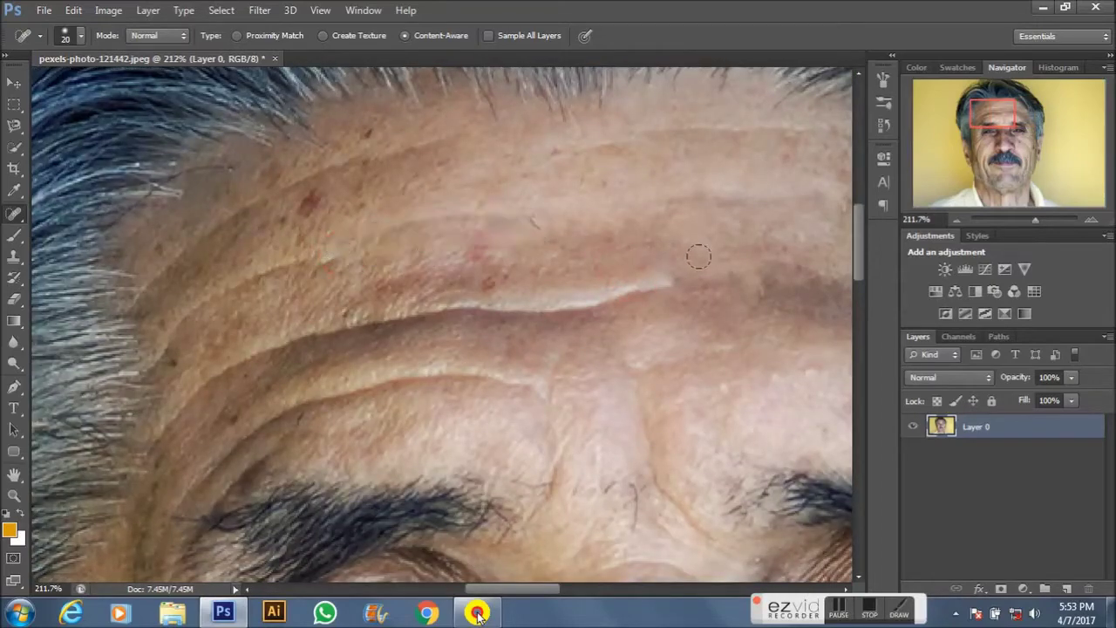
drag(690, 278, 386, 320)
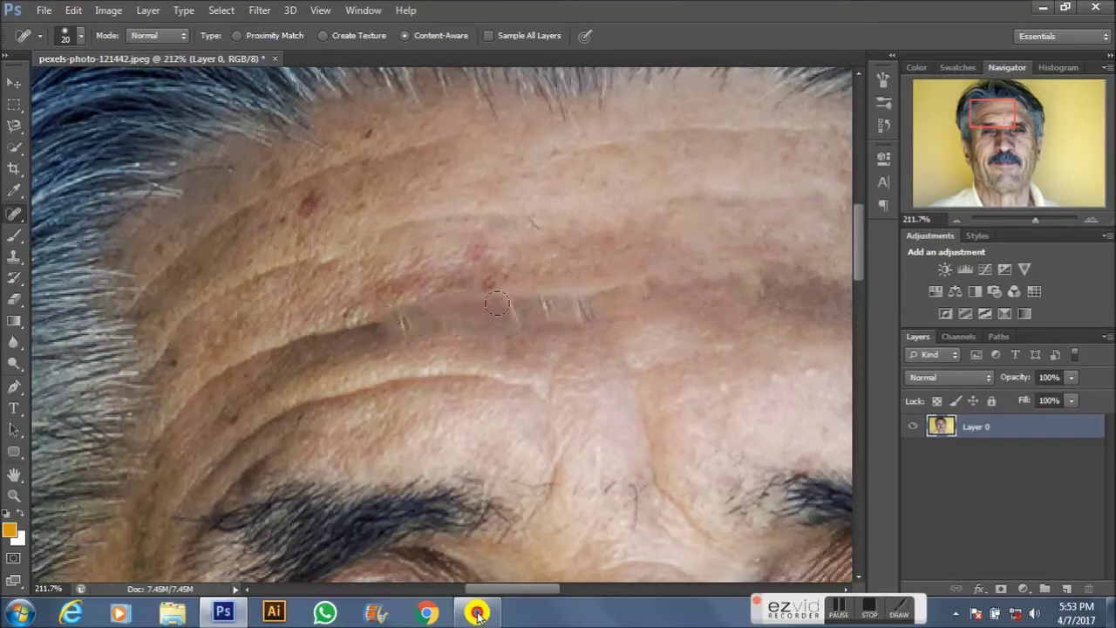
key(ctrl+z)
mouse_move(670, 284)
mouse_down()
mouse_move(601, 305)
mouse_move(400, 306)
mouse_move(407, 312)
mouse_move(232, 365)
mouse_up()
drag(332, 330, 349, 321)
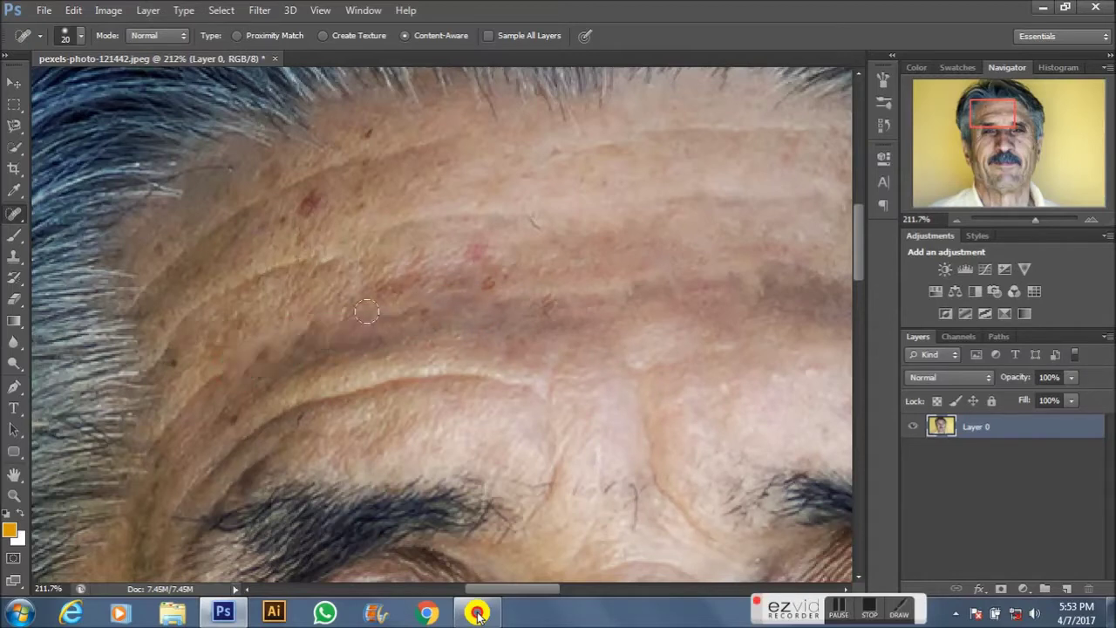
Heal the line toward the left temple, the left-forehead mole and a horizontal forehead line.
right_click(349, 264)
key(Tab)
key(Return)
drag(338, 260, 207, 296)
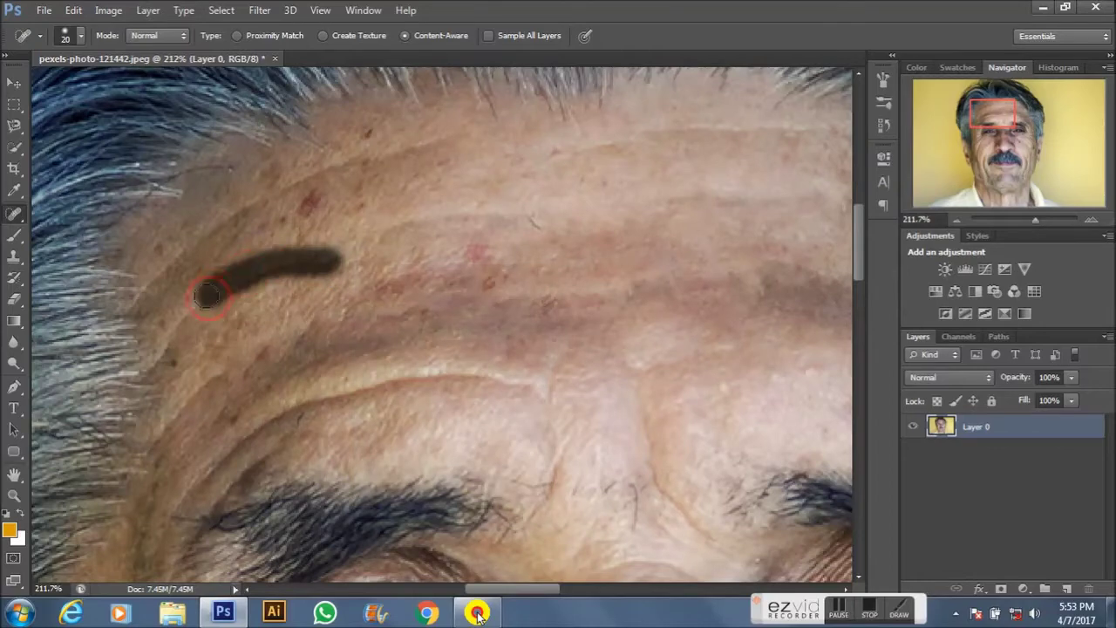
click(223, 295)
drag(392, 222, 504, 222)
Heal the lines across the upper forehead near the hairline and a small spot.
drag(643, 239, 419, 403)
mouse_move(444, 306)
mouse_down()
mouse_move(456, 296)
mouse_move(538, 299)
mouse_up()
drag(516, 364, 462, 284)
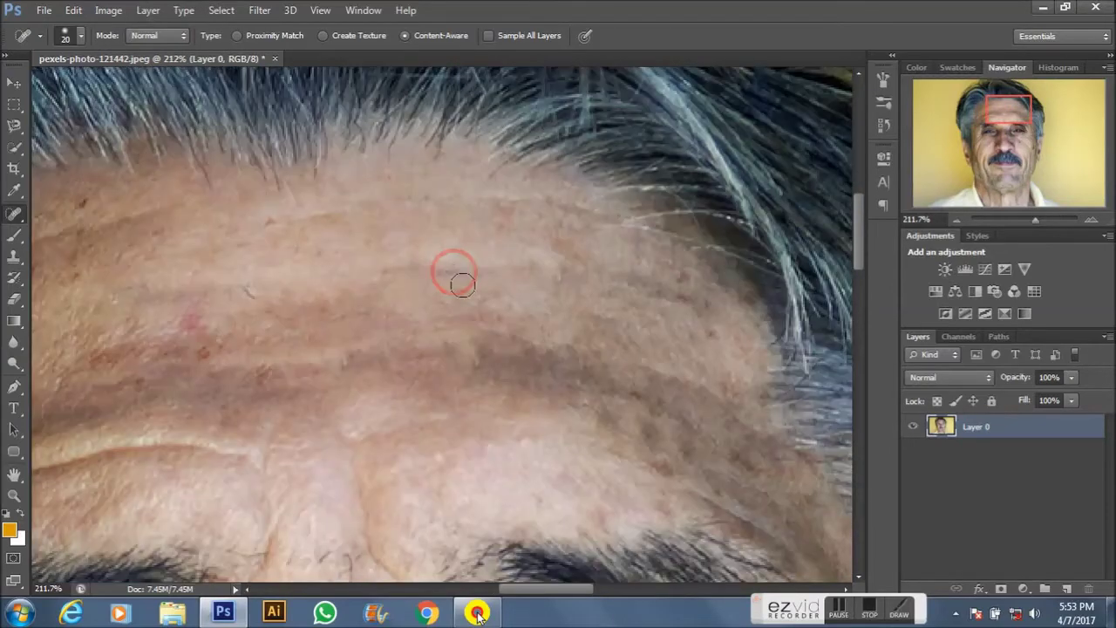
drag(391, 272, 493, 267)
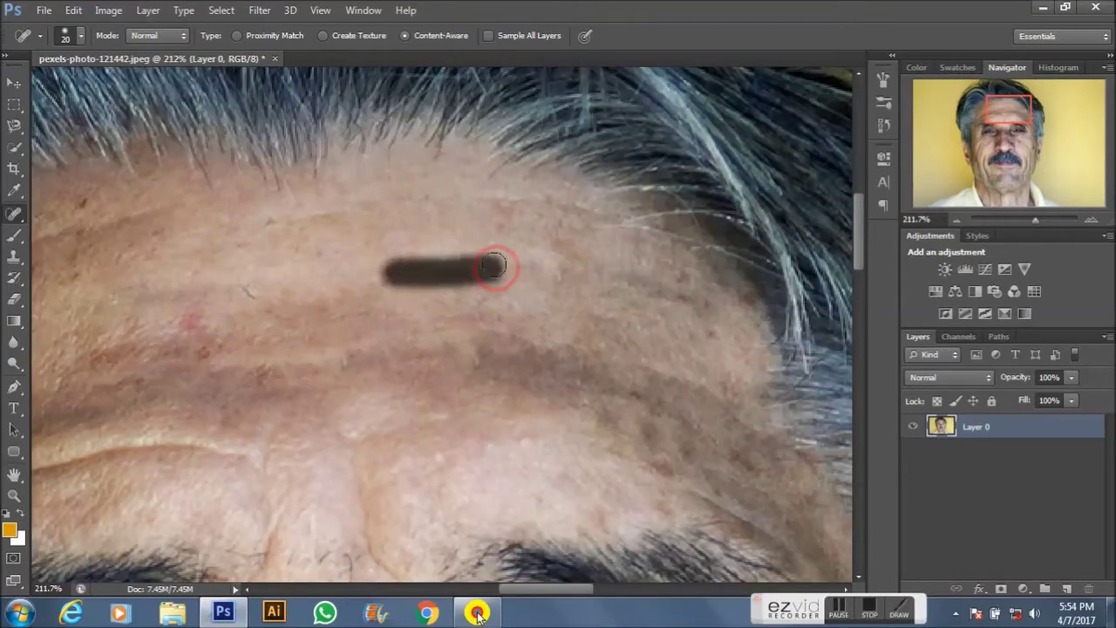
drag(511, 207, 528, 206)
drag(369, 341, 597, 367)
mouse_move(348, 234)
mouse_down()
mouse_move(269, 242)
mouse_move(219, 267)
mouse_up()
Heal the line near the left hairline and the dark spots near the left temple.
drag(291, 326, 456, 250)
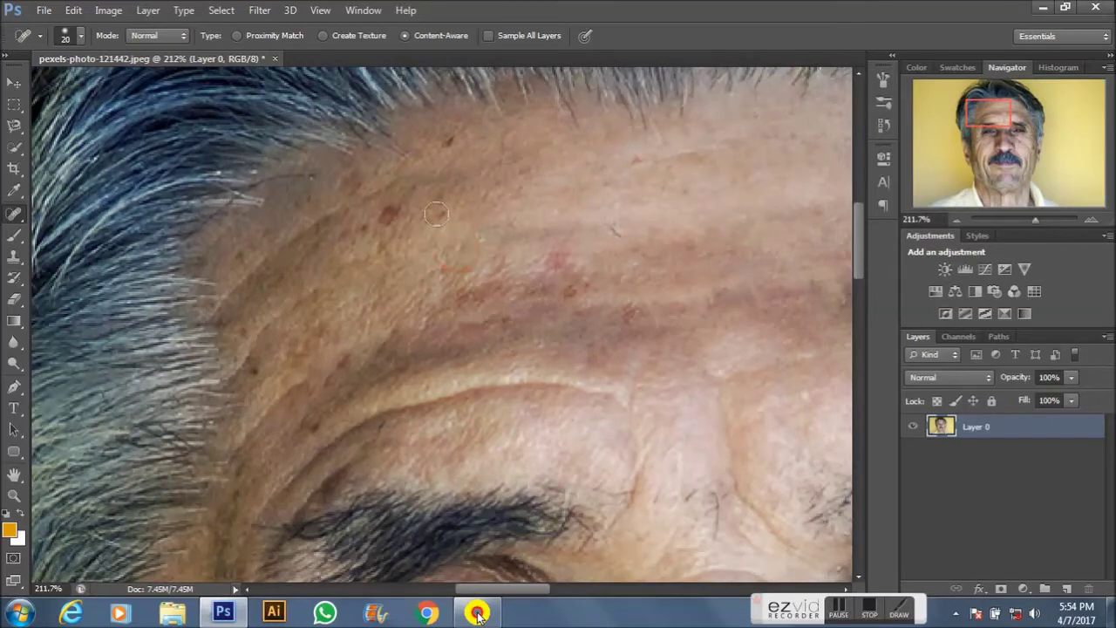
drag(403, 191, 287, 249)
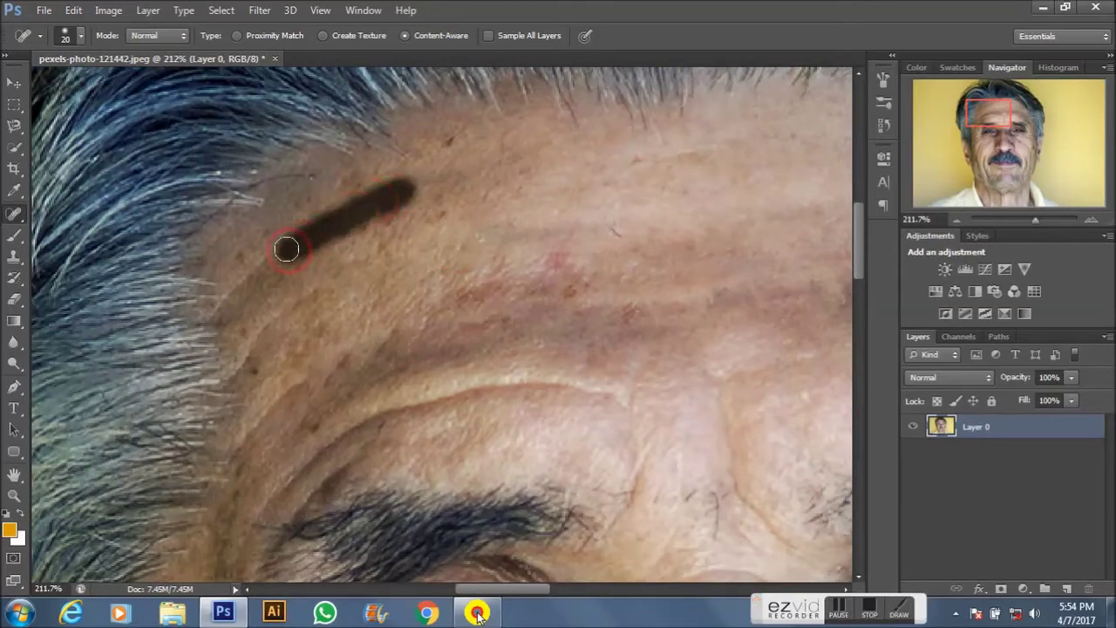
click(386, 216)
click(445, 139)
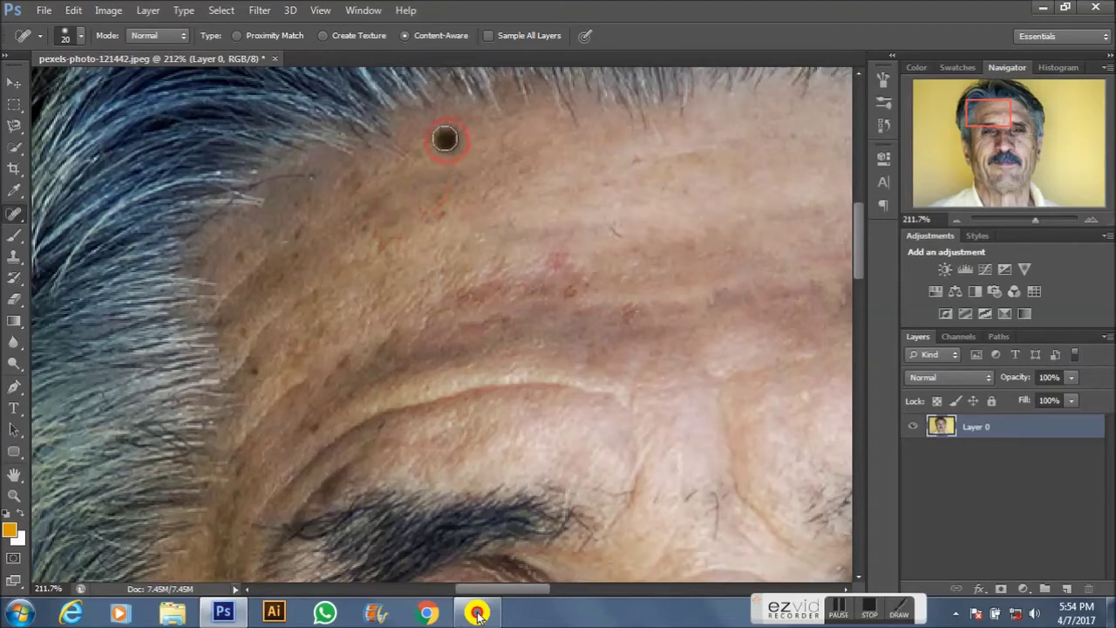
drag(300, 302, 251, 342)
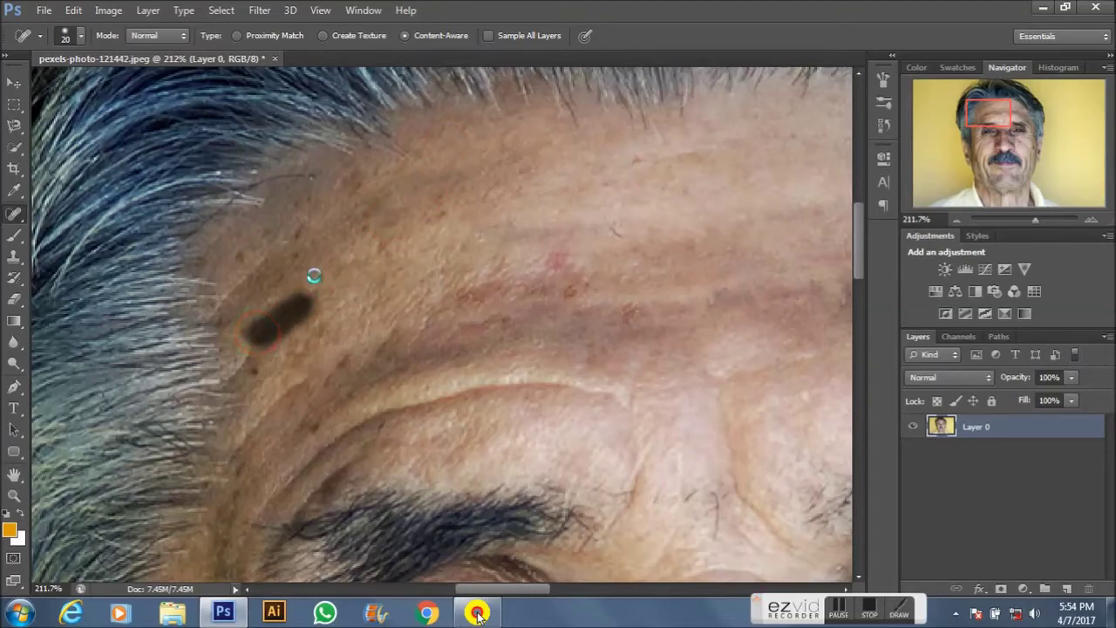
drag(258, 263, 244, 287)
scroll(354, 363, down, 3)
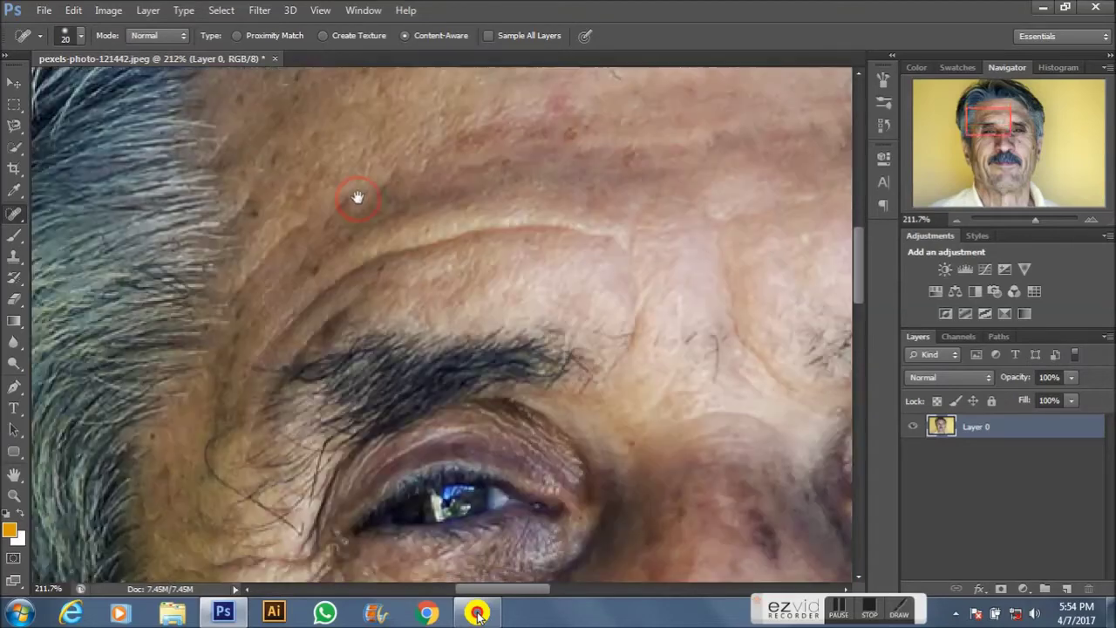
Heal the forehead creases, the spot above the eyebrow and the crease near the temple.
drag(592, 232, 356, 268)
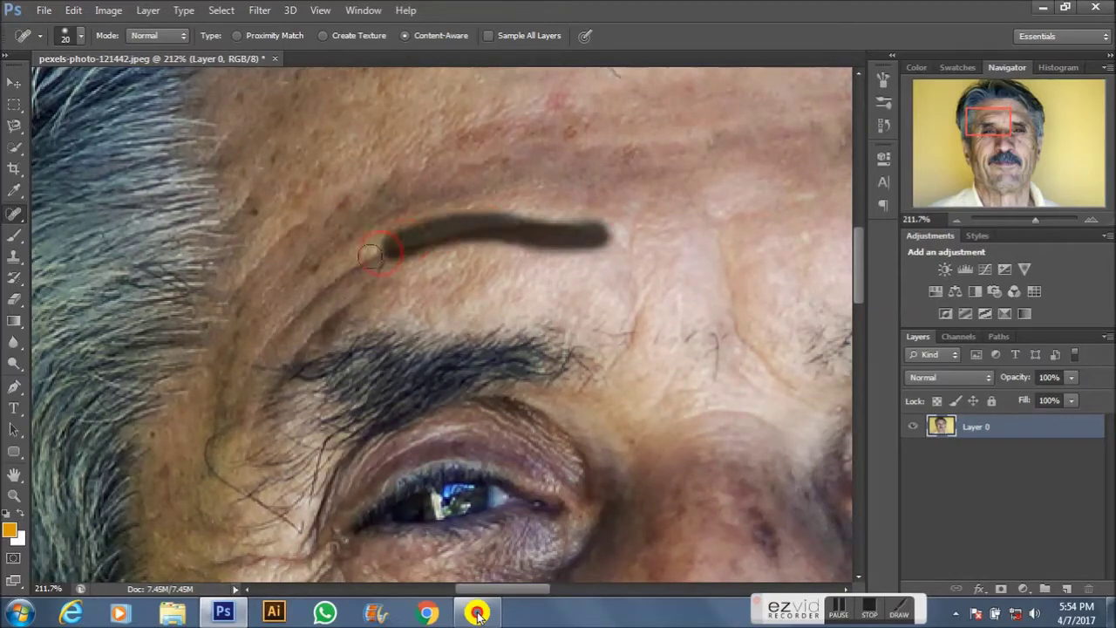
click(634, 242)
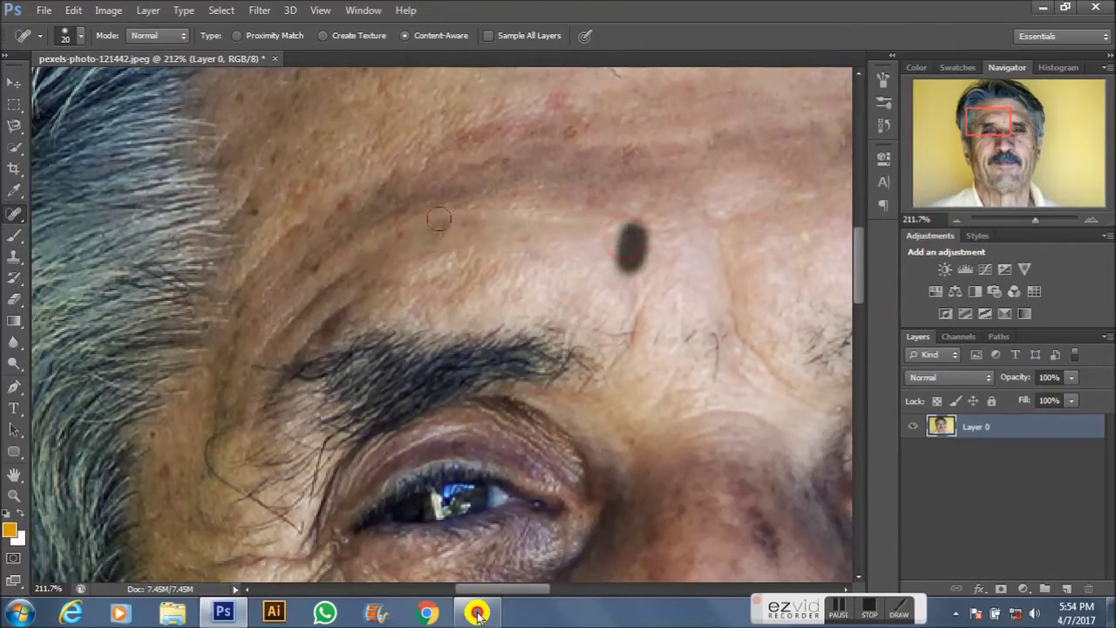
drag(722, 276, 760, 351)
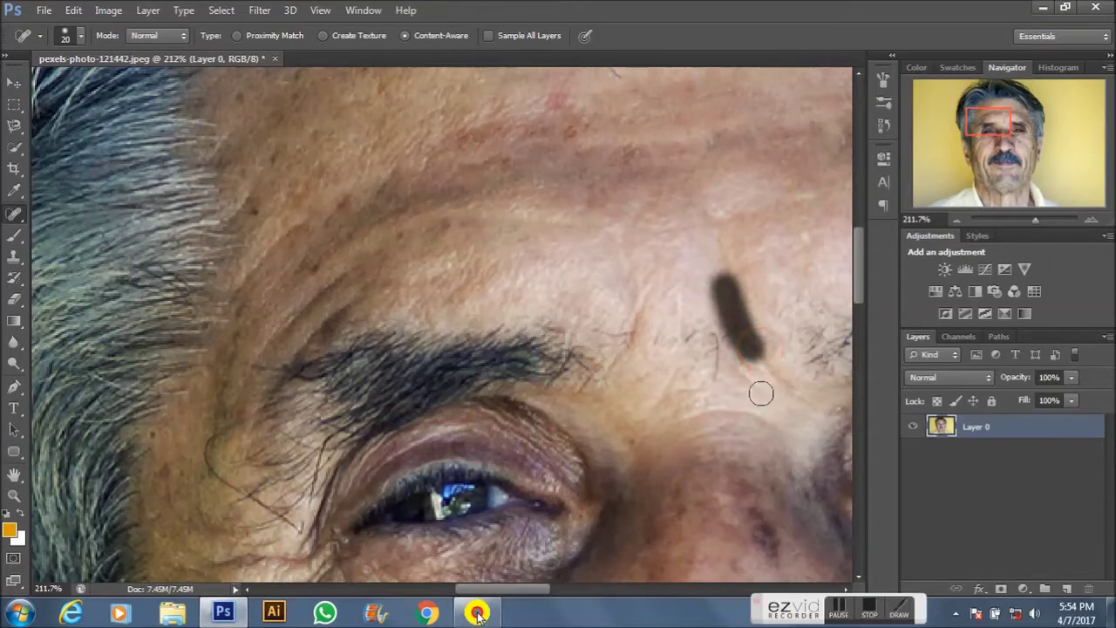
click(770, 364)
drag(641, 294, 623, 349)
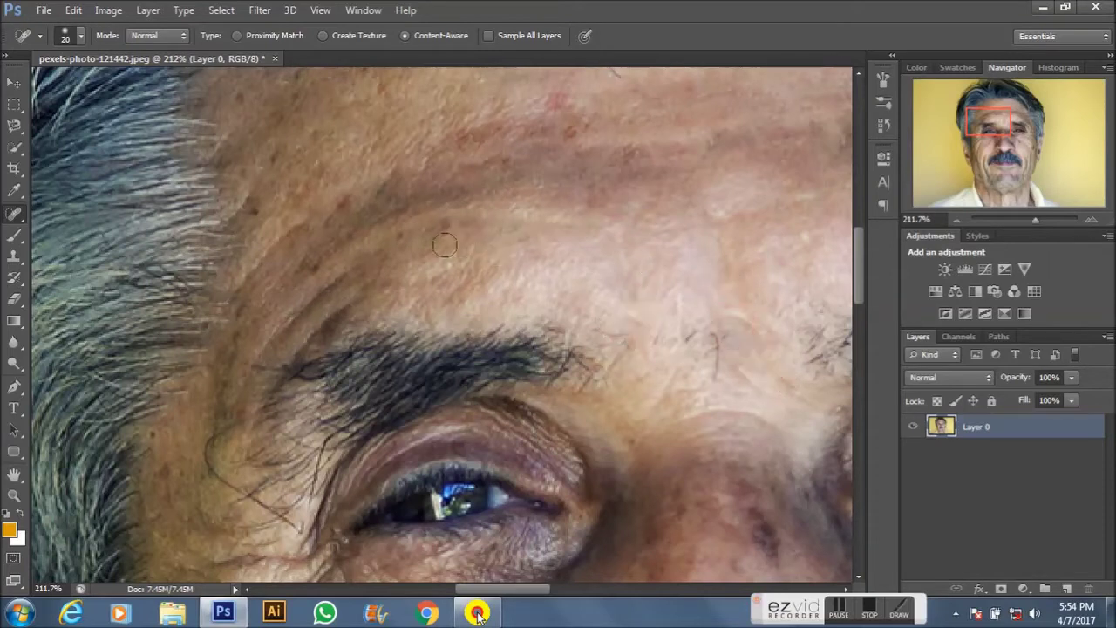
drag(560, 216, 453, 219)
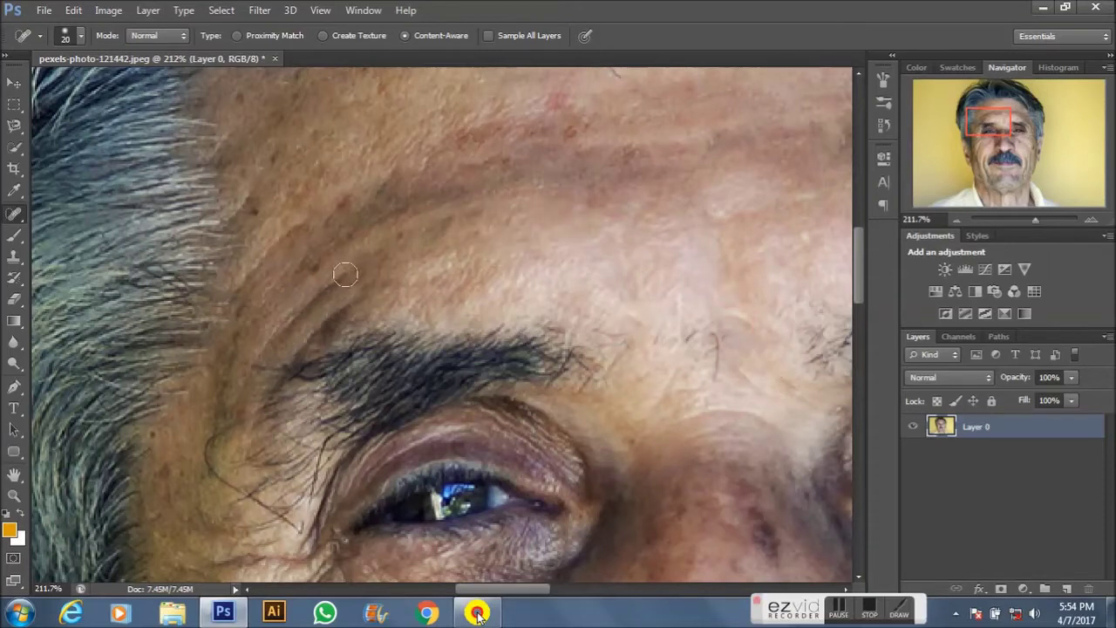
mouse_move(346, 274)
mouse_down()
mouse_move(302, 303)
mouse_move(302, 325)
mouse_move(284, 319)
mouse_up()
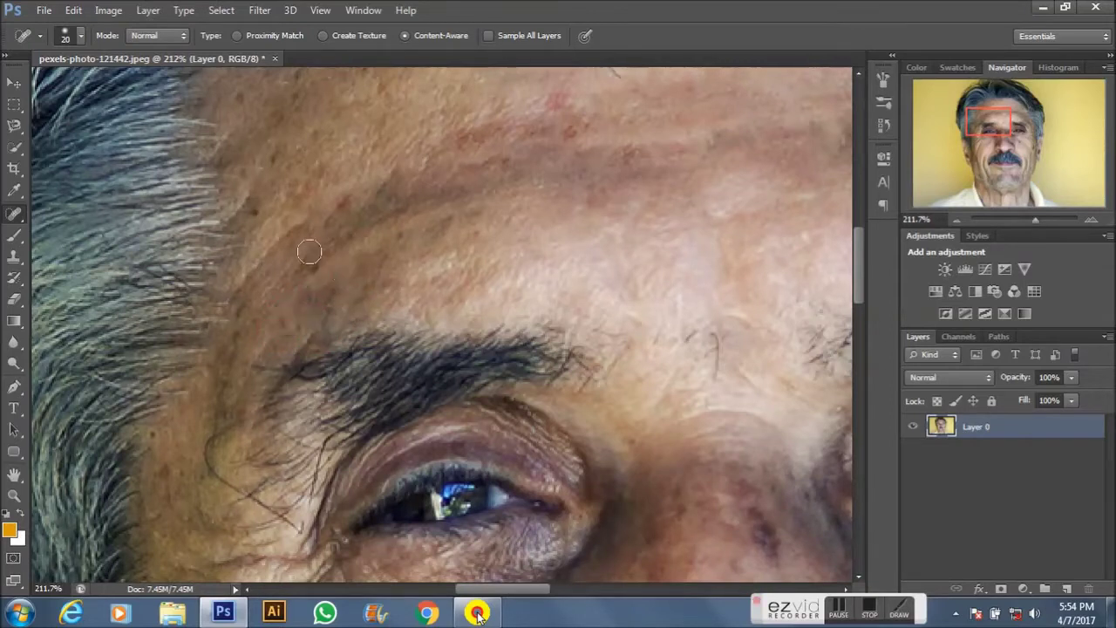
drag(296, 224, 260, 262)
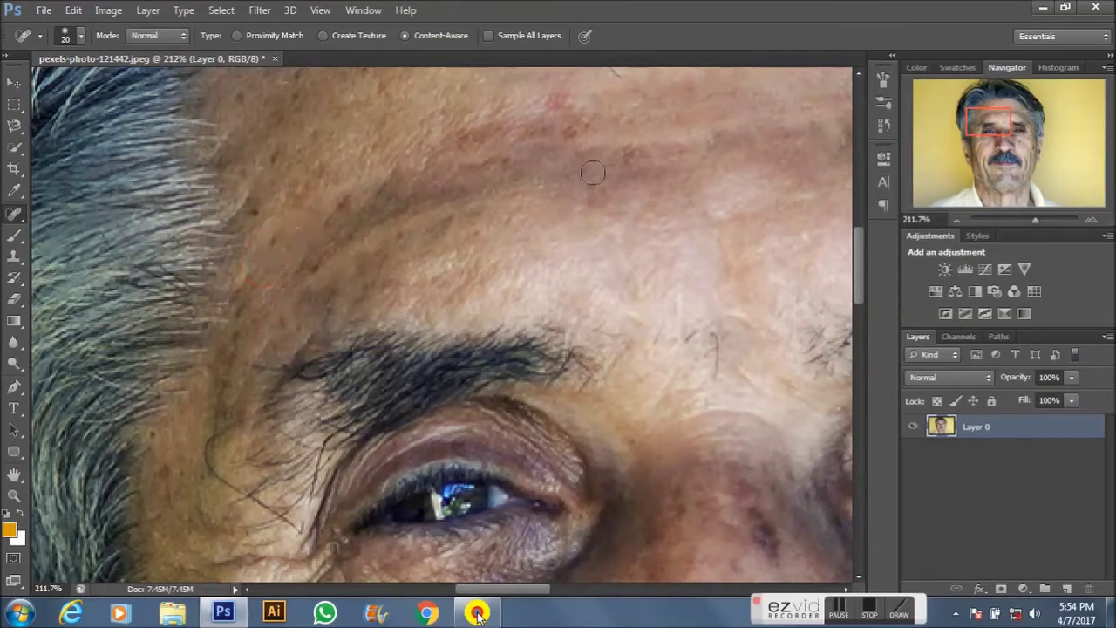
Heal the dark forehead spots, the mole and the line between eyebrow and hairline.
drag(407, 272, 411, 205)
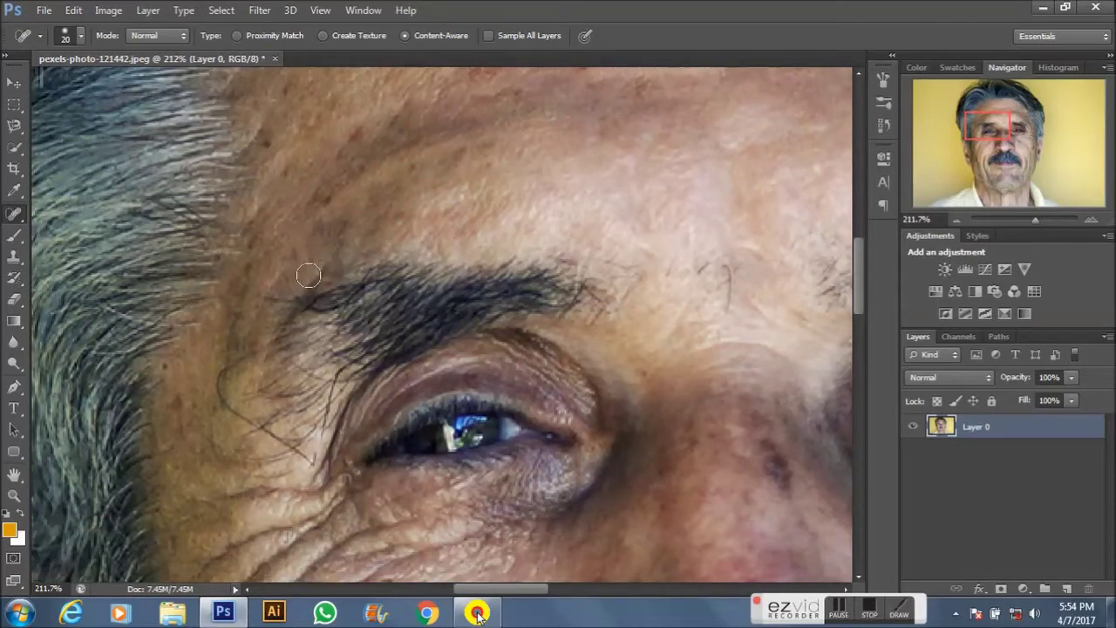
mouse_move(336, 265)
mouse_down()
mouse_move(44, 215)
mouse_move(15, 258)
mouse_up()
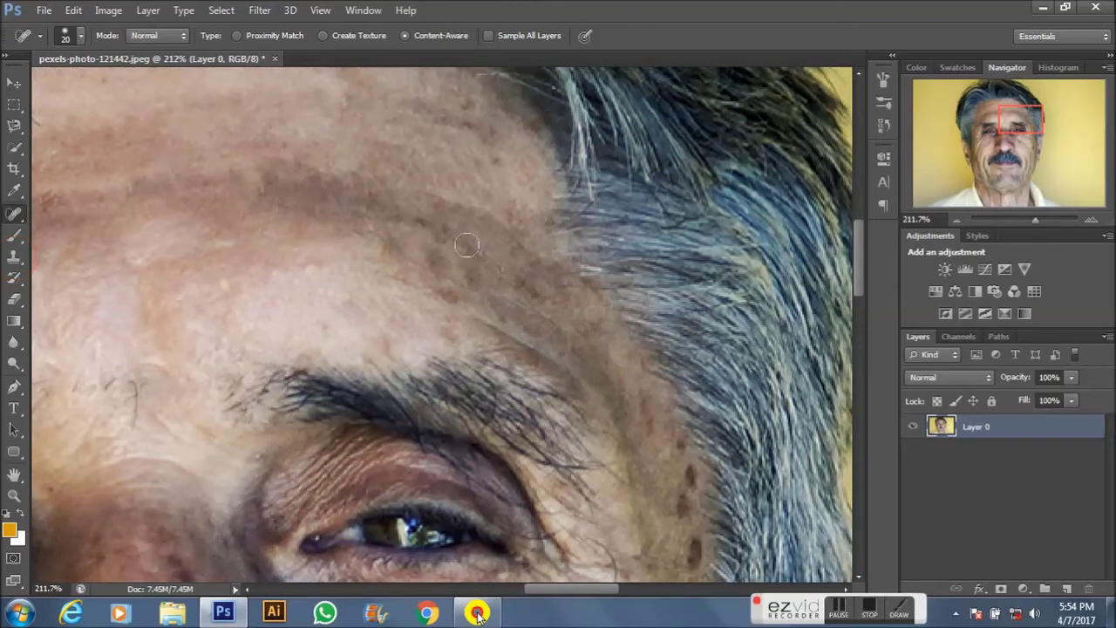
click(392, 249)
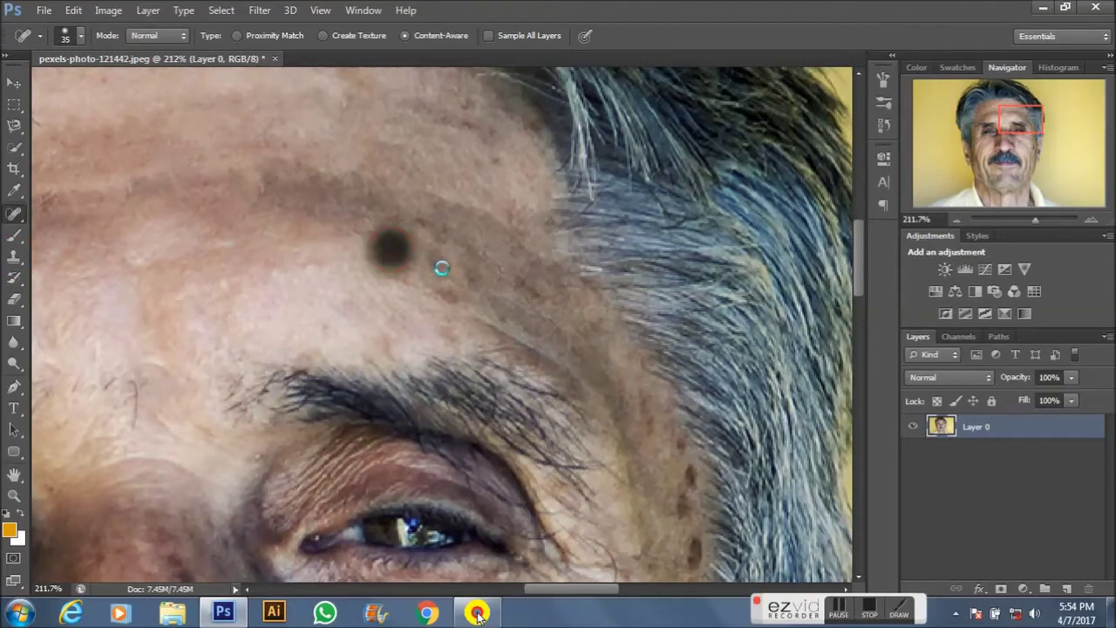
click(441, 265)
click(285, 190)
click(285, 165)
click(321, 177)
click(451, 201)
click(363, 195)
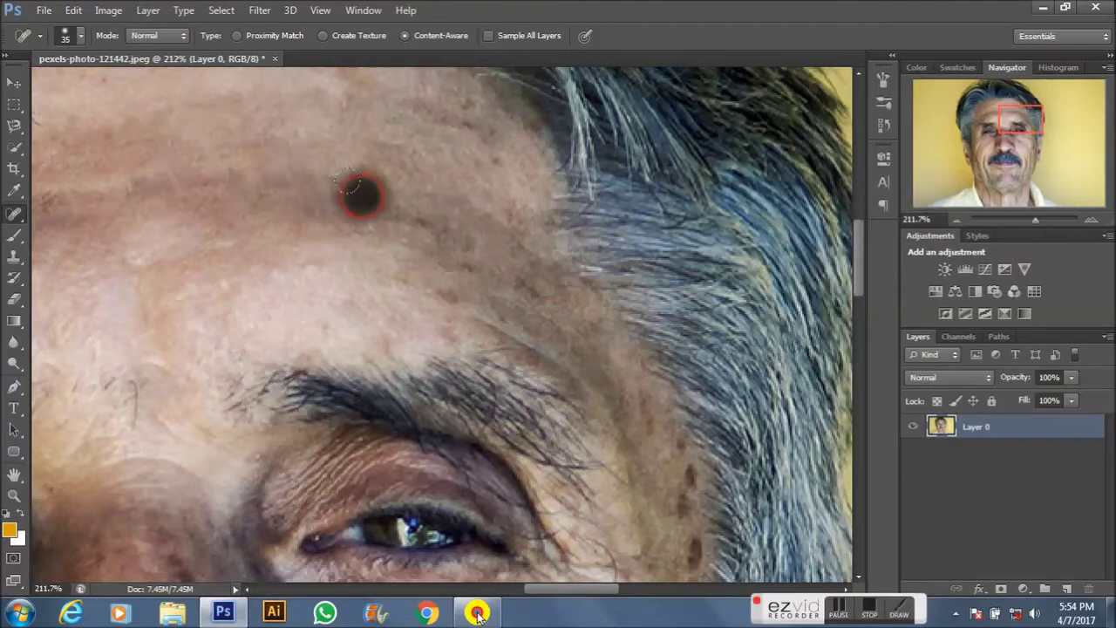
click(441, 283)
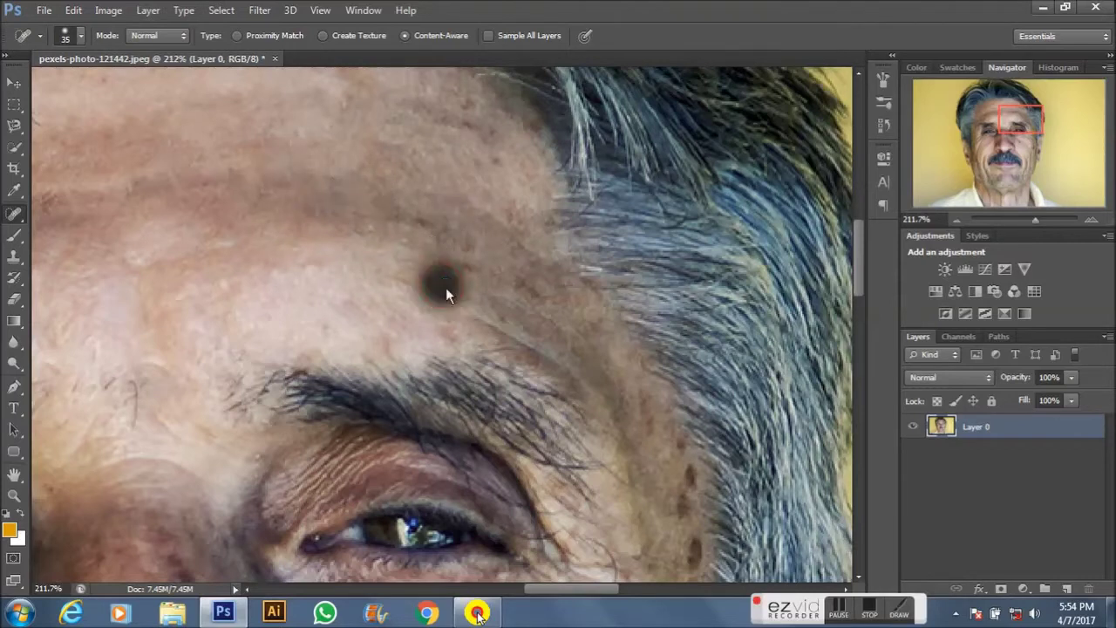
drag(483, 323, 593, 394)
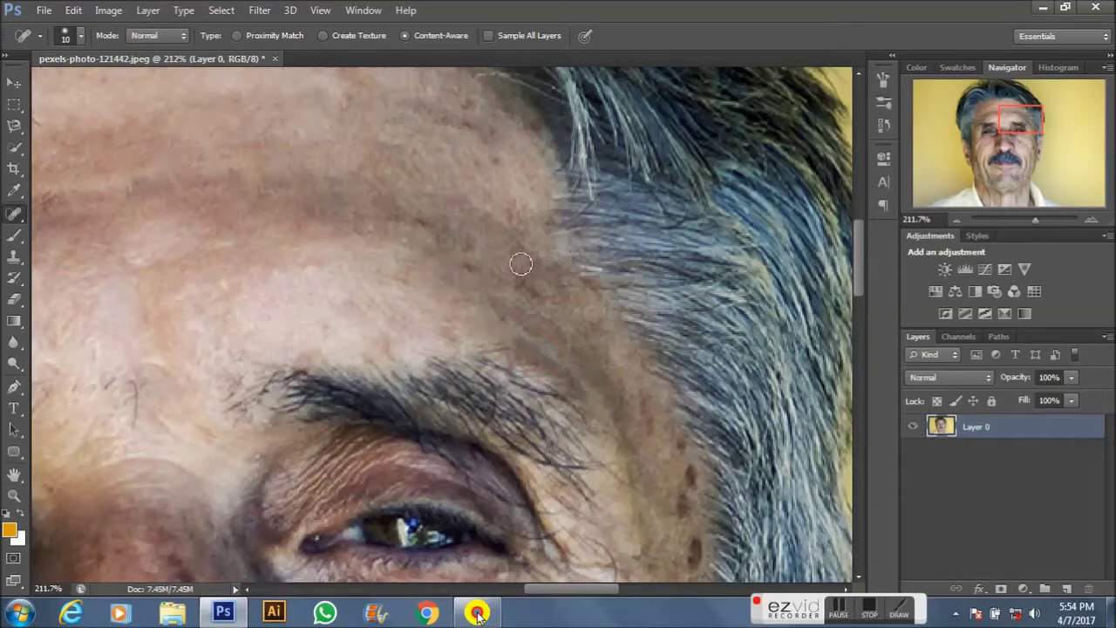
drag(564, 334, 494, 180)
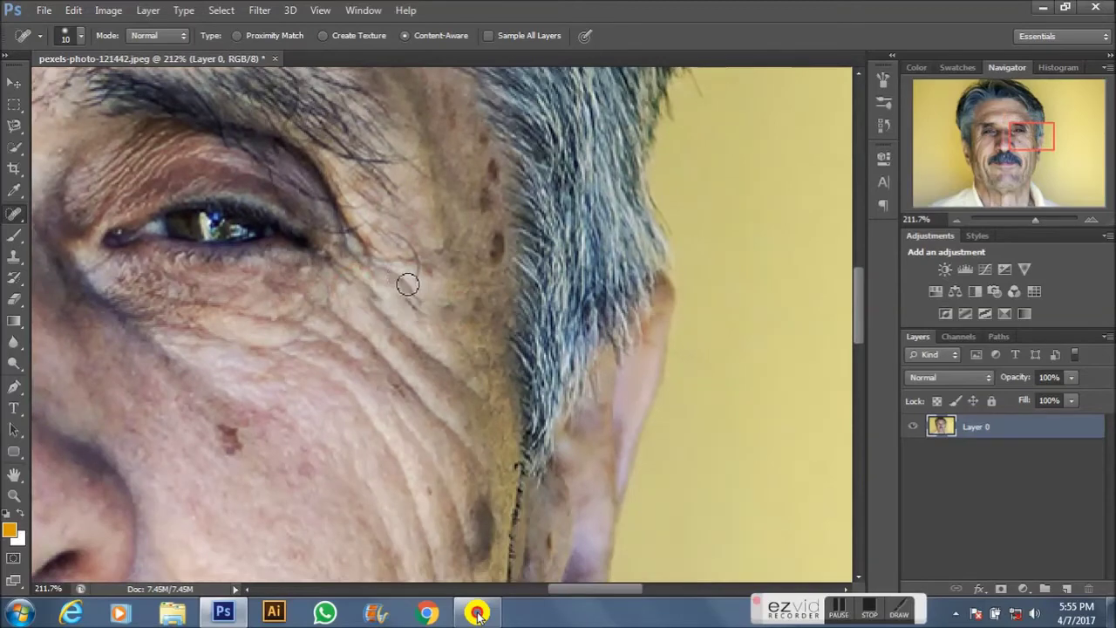
Enlarge the healing brush to 15–30 px and heal the wrinkle on the cheek below the eye.
key(])
scroll(398, 319, down, 2)
drag(466, 371, 366, 267)
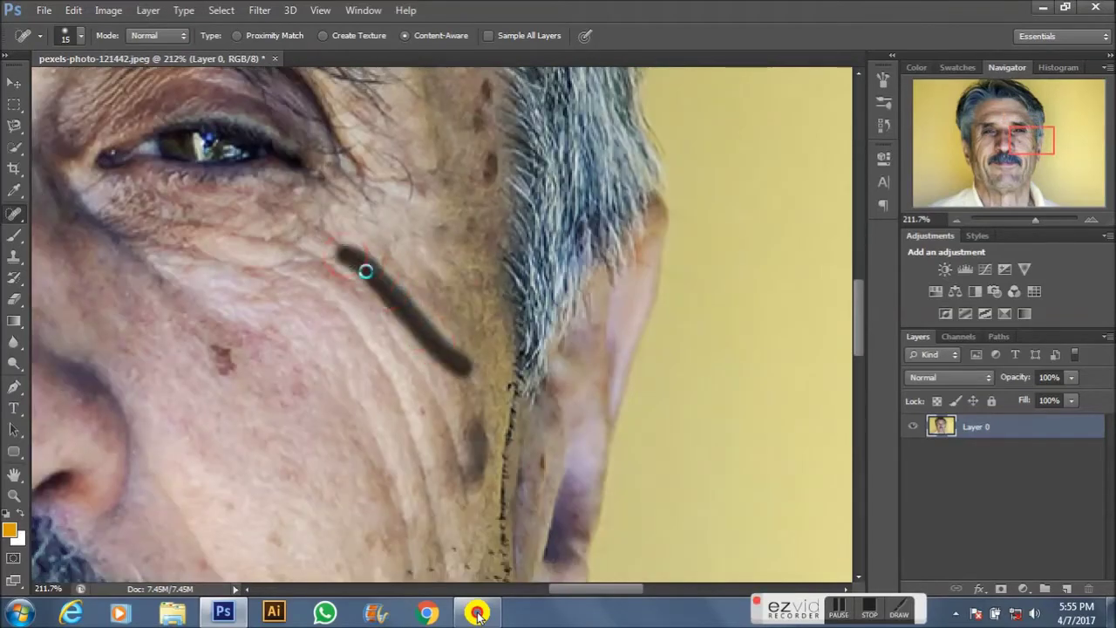
scroll(428, 298, down, 3)
mouse_move(436, 347)
mouse_down()
mouse_move(358, 225)
mouse_move(384, 419)
mouse_up()
key(])
key([)
scroll(391, 424, down, 3)
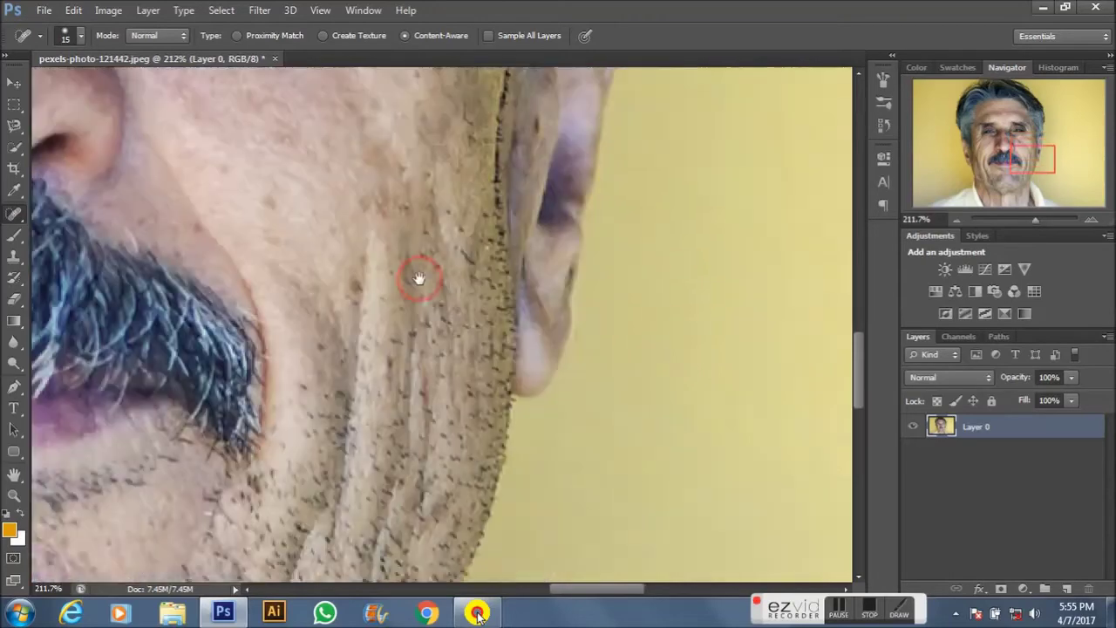
Keep smoothing the cheek below the eye, switching the brush between 30 and 10 px.
mouse_move(355, 245)
mouse_down()
mouse_move(345, 515)
mouse_move(392, 406)
mouse_up()
scroll(349, 488, down, 3)
key(])
drag(415, 323, 431, 222)
scroll(419, 349, down, 3)
scroll(419, 349, up, 3)
key([)
key([)
key([)
right_click(321, 240)
mouse_move(258, 349)
mouse_down()
mouse_move(287, 379)
mouse_move(301, 519)
mouse_up()
scroll(301, 519, down, 3)
scroll(349, 392, left, 3)
drag(342, 179, 320, 236)
scroll(320, 237, up, 3)
mouse_move(398, 180)
mouse_down()
mouse_move(339, 351)
mouse_move(361, 438)
mouse_up()
Heal the spots beside the nose and on the cheek, and the crease beside the mustache.
key(])
key(])
key(])
scroll(367, 262, left, 3)
click(365, 225)
scroll(349, 366, down, 3)
key(])
key(])
click(373, 408)
scroll(358, 388, up, 3)
drag(321, 188, 321, 371)
key([)
scroll(321, 371, up, 2)
drag(284, 550, 277, 471)
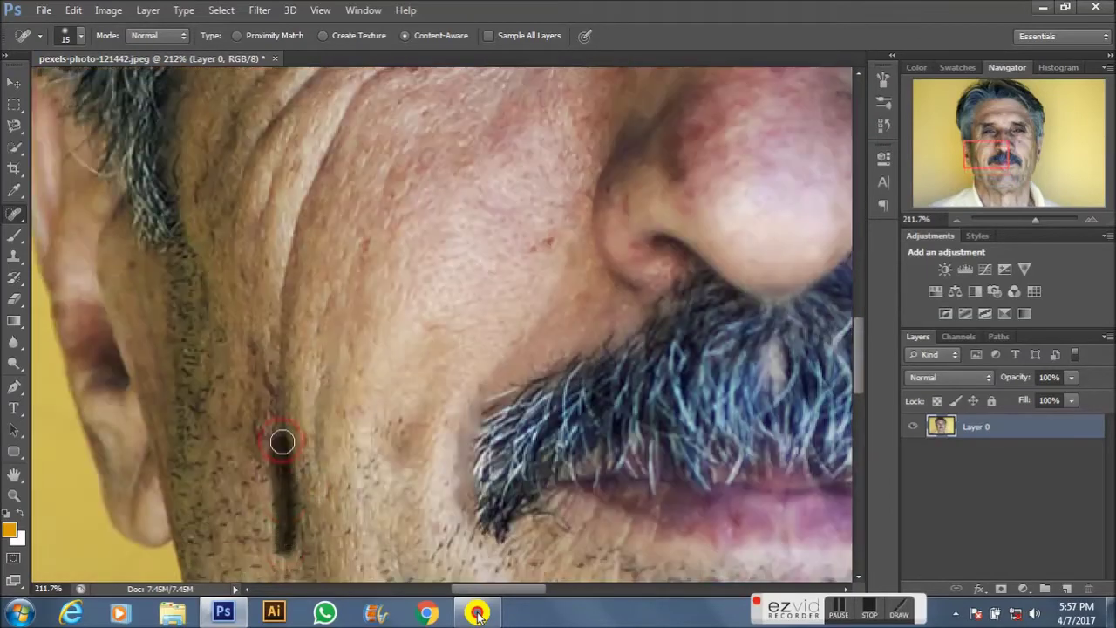
Heal the upper-cheek and crow's-foot wrinkles below the eye with a 15 px brush.
mouse_move(268, 390)
mouse_down()
mouse_move(277, 301)
mouse_move(277, 358)
mouse_up()
scroll(277, 358, up, 2)
key([)
key([)
key([)
drag(375, 200, 354, 282)
drag(406, 149, 237, 310)
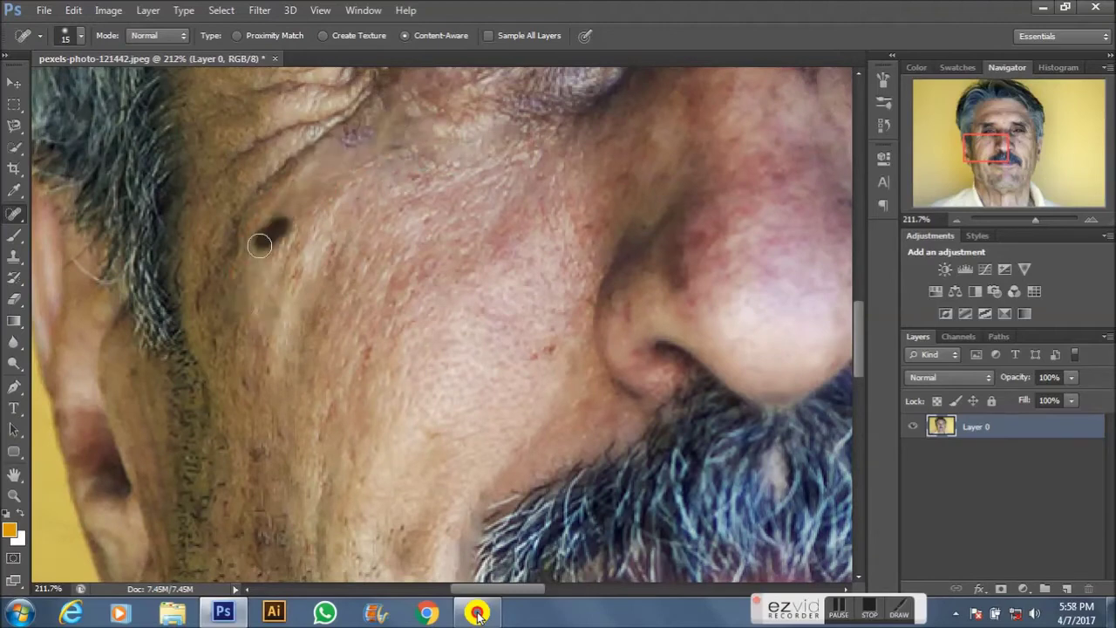
drag(355, 167, 390, 268)
key([)
key([)
key([)
drag(327, 271, 288, 344)
drag(427, 194, 369, 254)
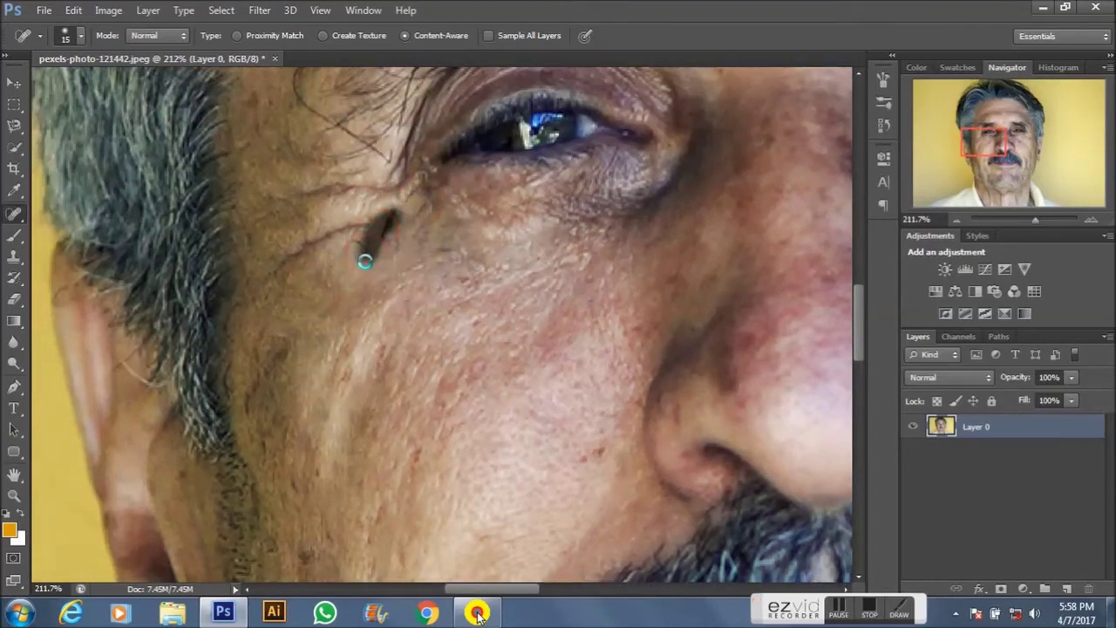
Heal the wrinkle on the left cheek and zoom out to show more of the face.
scroll(296, 384, up, 3)
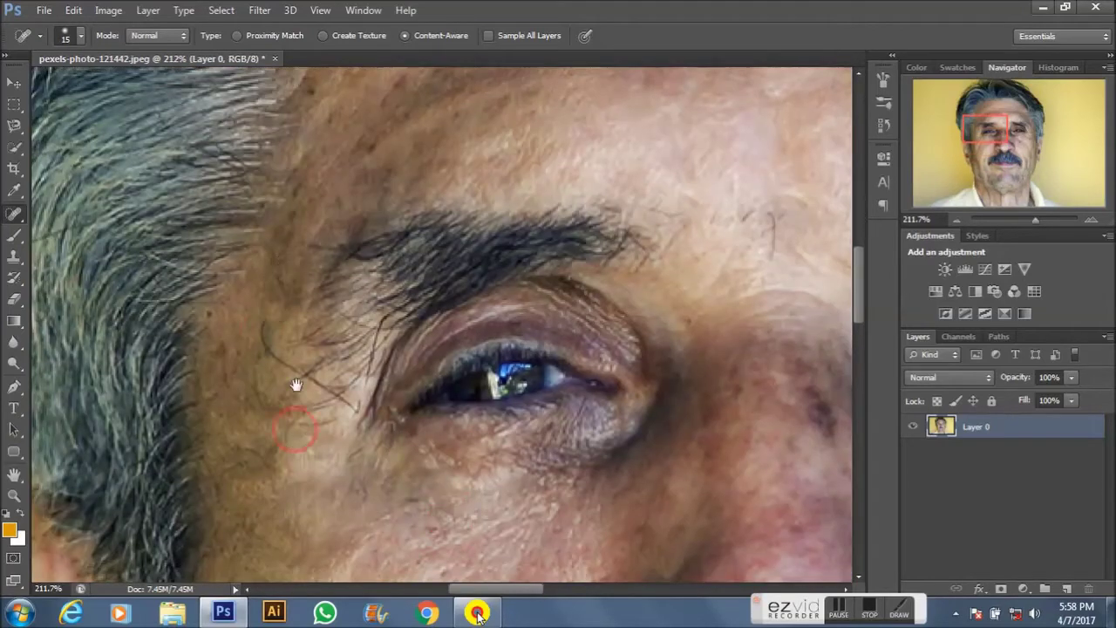
scroll(297, 384, down, 1)
drag(337, 321, 281, 343)
scroll(320, 372, down, 5)
scroll(369, 306, left, 1)
drag(253, 227, 232, 292)
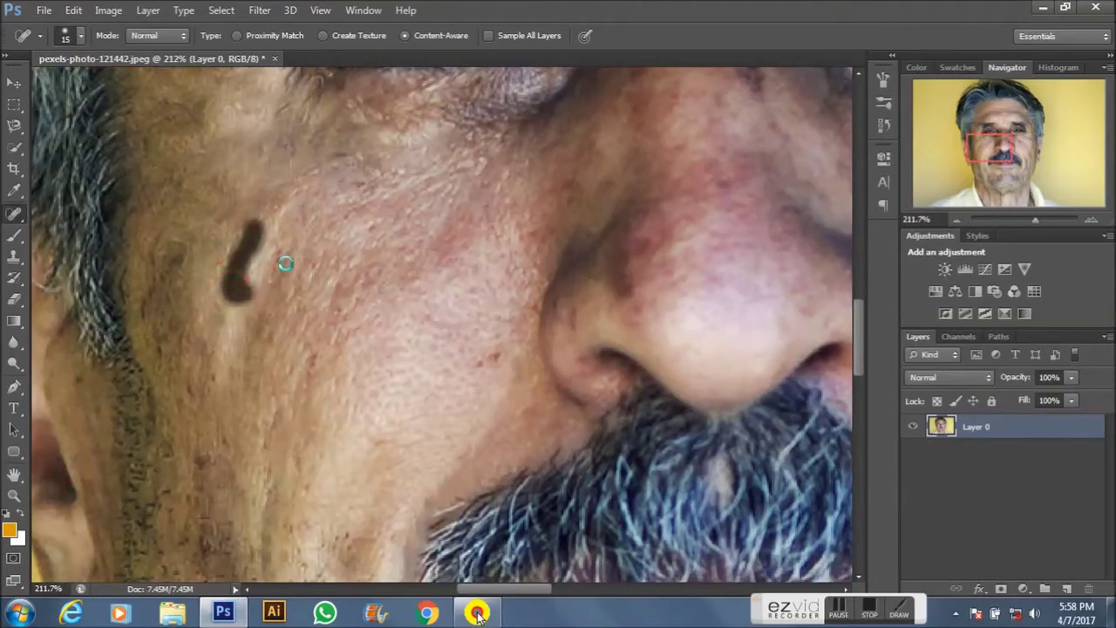
click(957, 220)
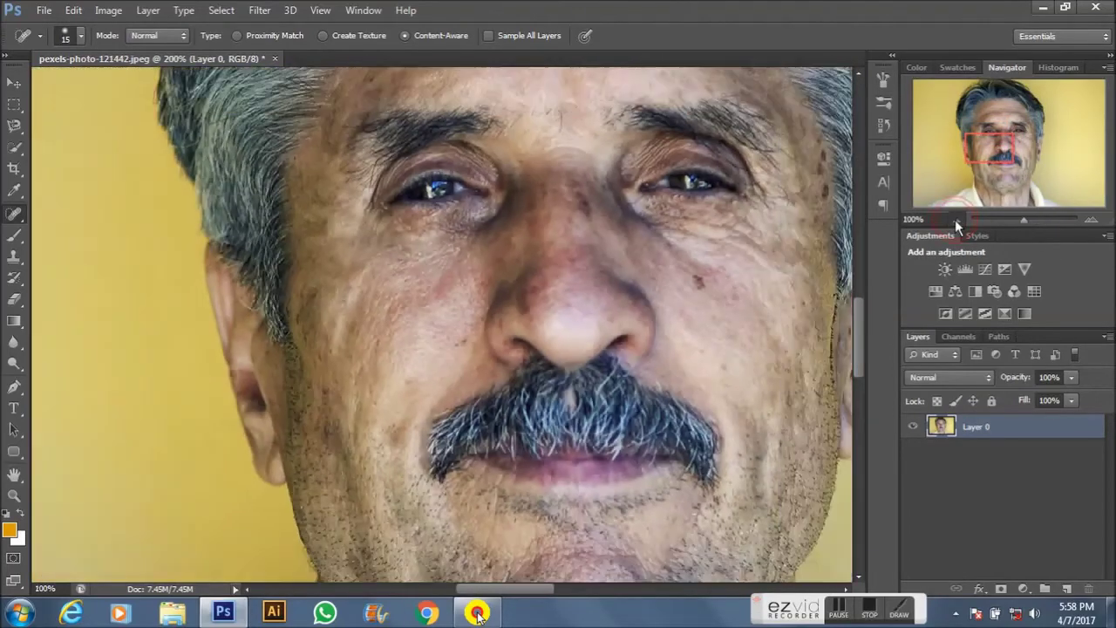
Fit the whole portrait on screen and duplicate it as Layer 0 copy.
click(957, 220)
click(957, 219)
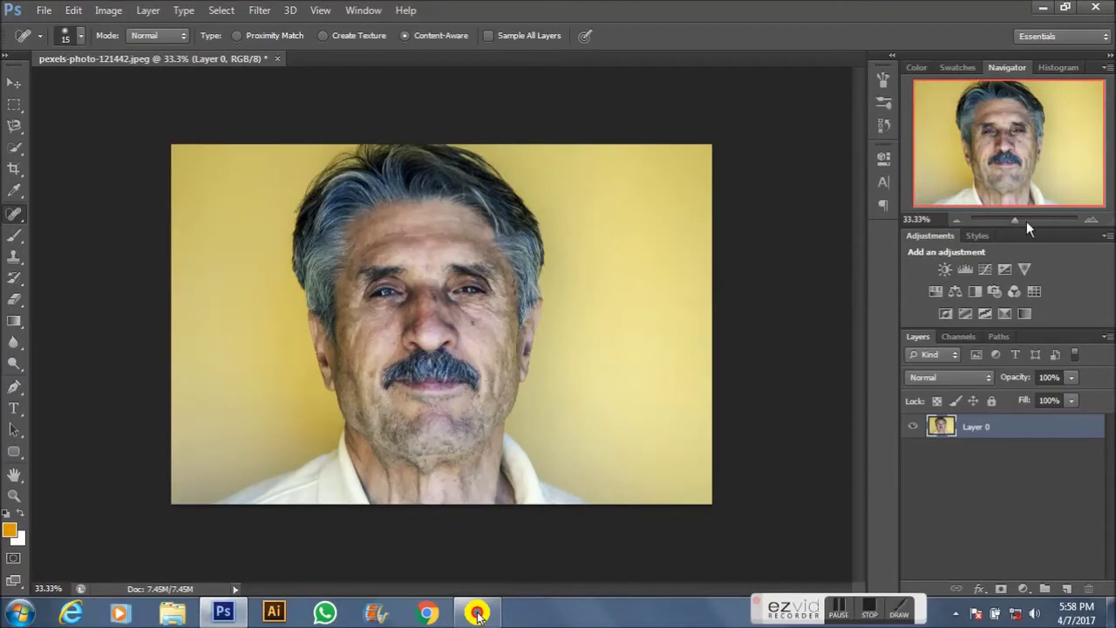
key(ctrl+0)
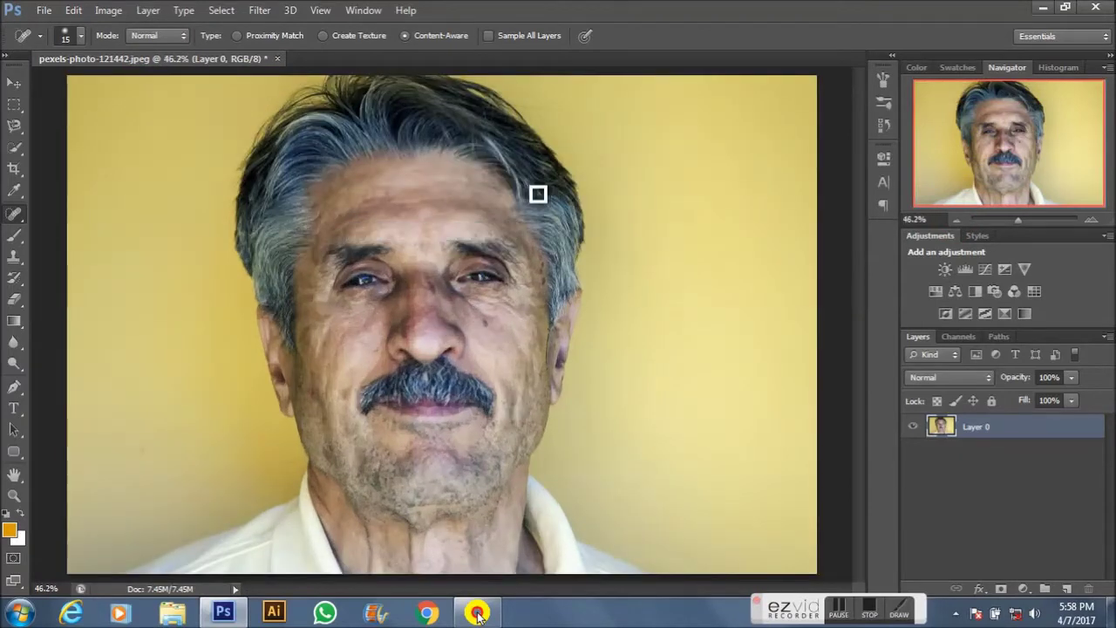
key(ctrl+j)
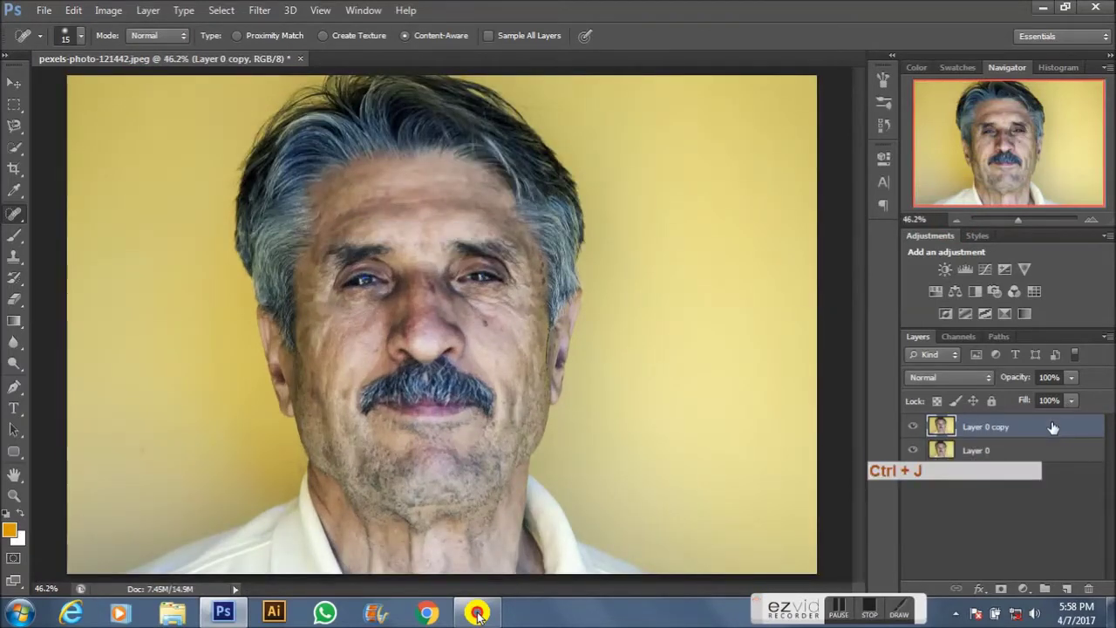
click(254, 10)
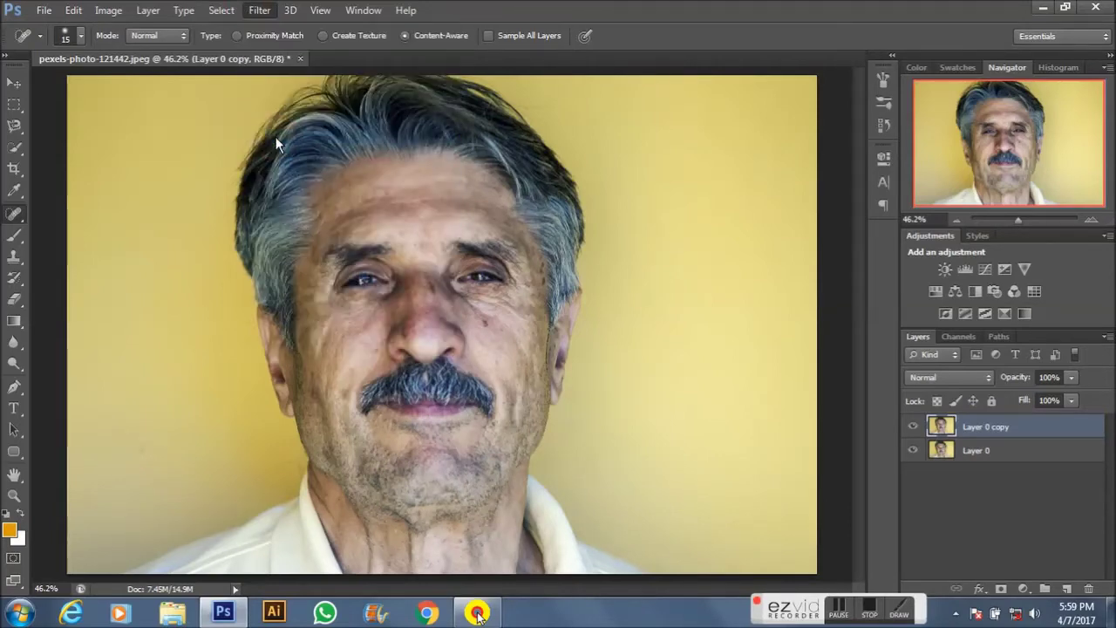
Apply Oil Paint with Stylization 0.79, Cleanliness 0.5 and Shine 0.05.
key(ctrl+alt+f)
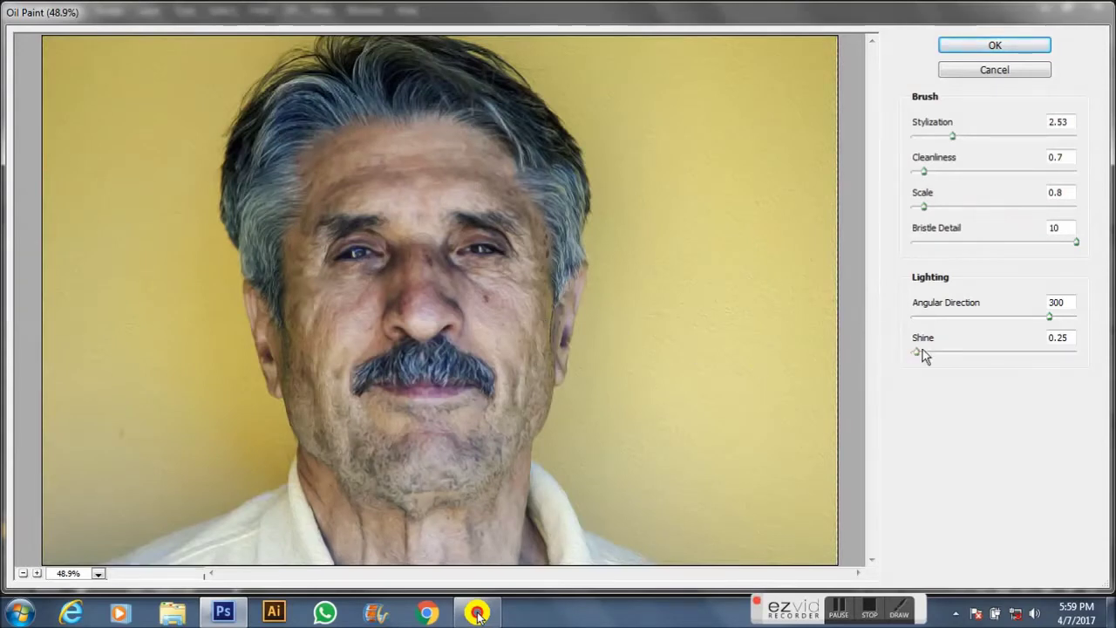
drag(924, 356, 902, 362)
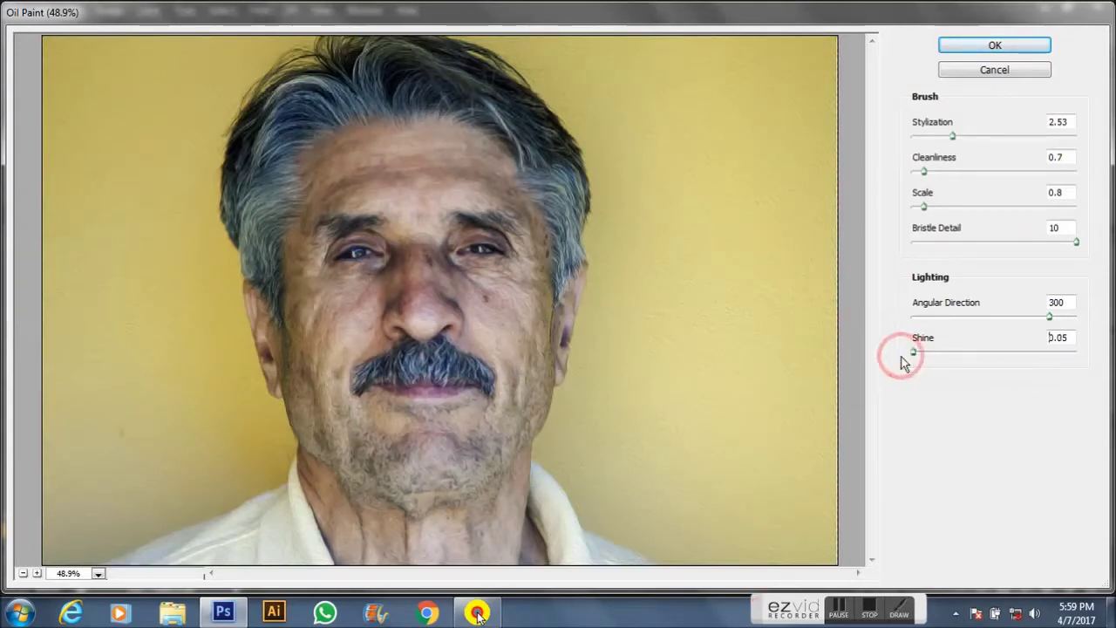
click(938, 137)
mouse_move(937, 136)
mouse_down()
mouse_move(919, 137)
mouse_move(920, 175)
mouse_up()
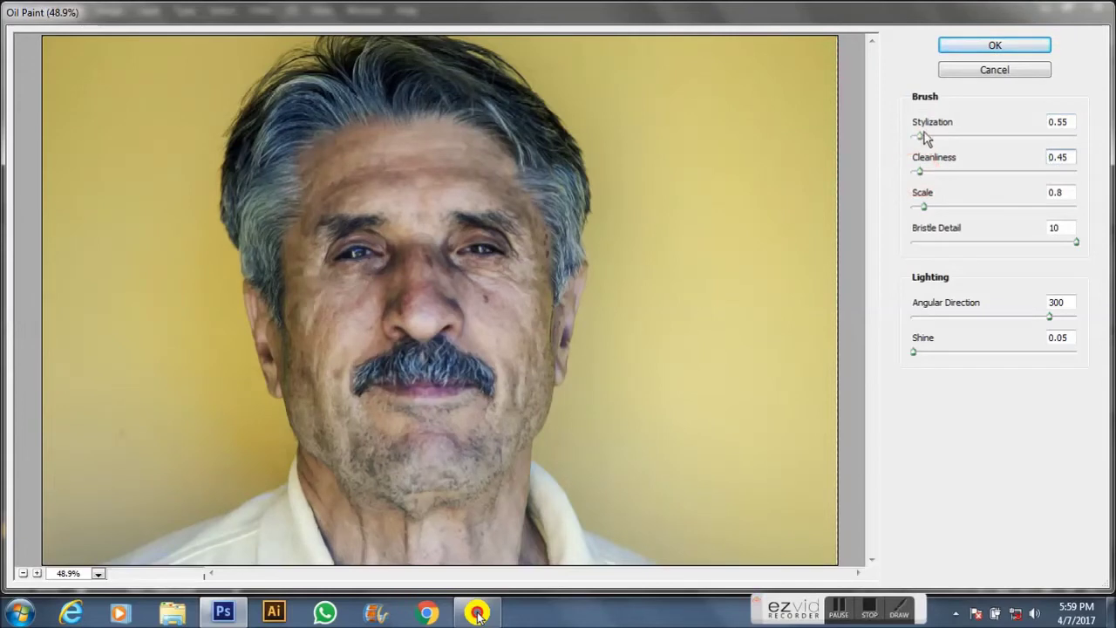
click(924, 137)
click(923, 175)
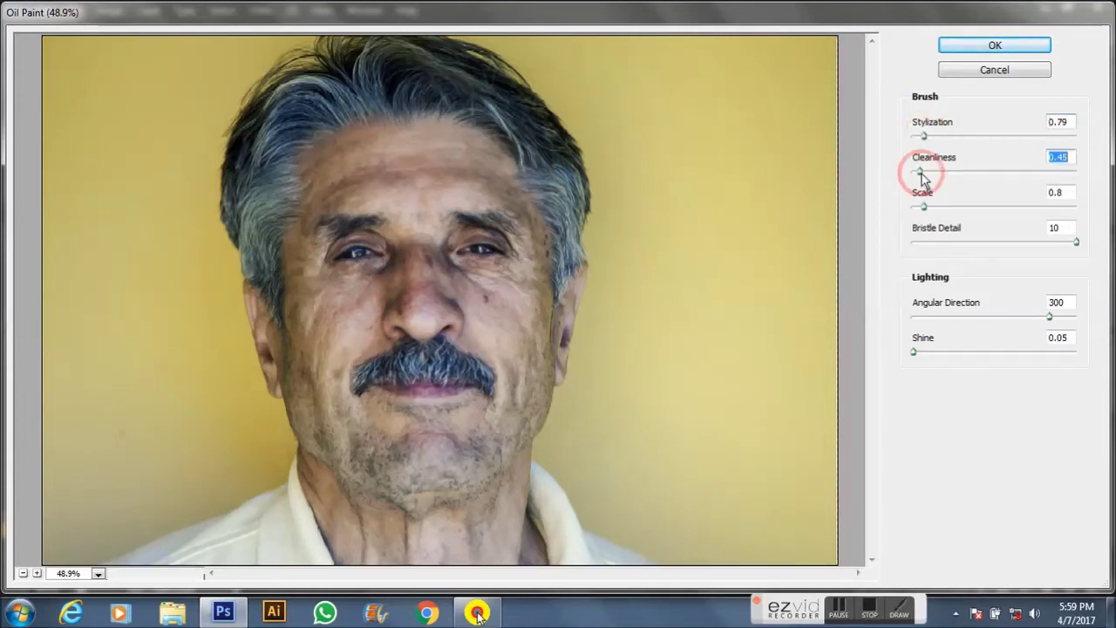
click(977, 44)
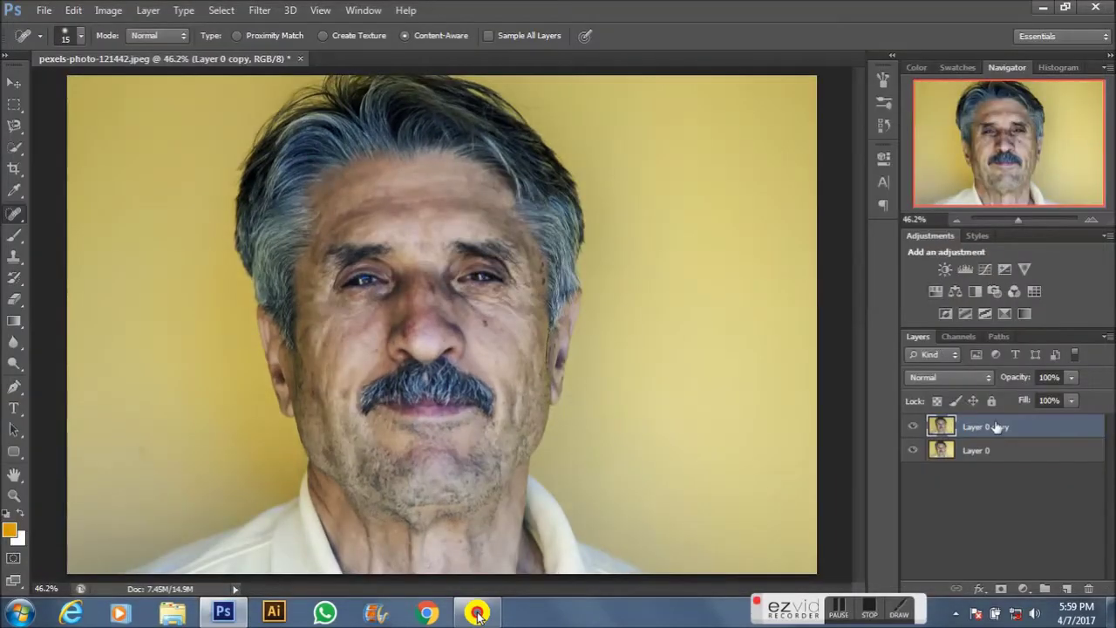
Enlarge the Spot Healing Brush, zoom in and heal the dark mole on the cheek.
key(bracketright)
key(bracketright)
key(ctrl+plus)
key(ctrl+plus)
click(628, 325)
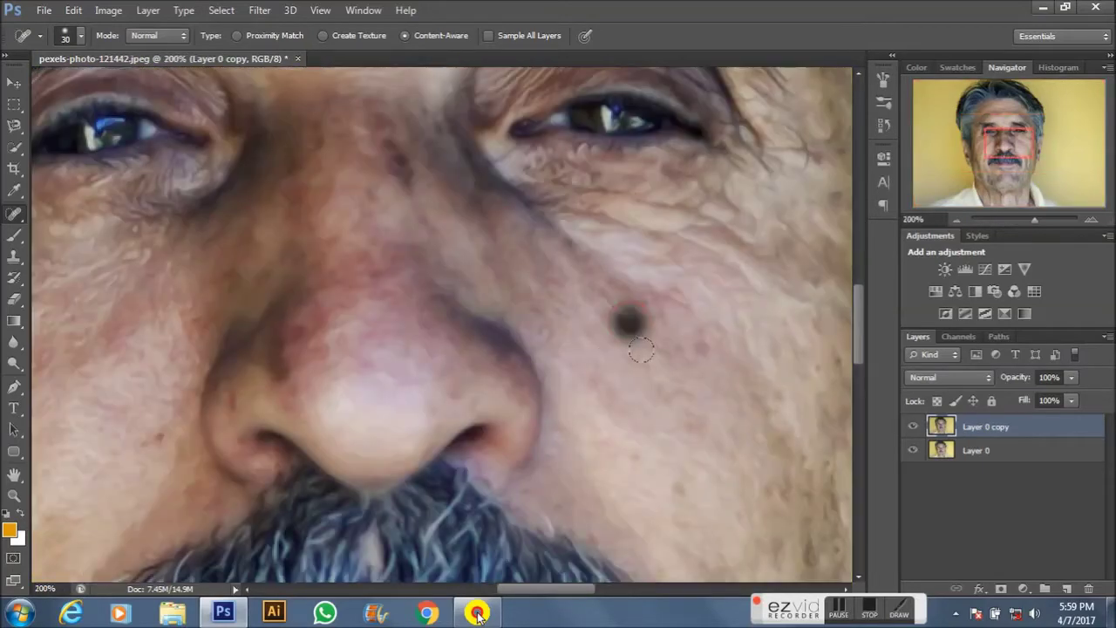
key(ctrl+plus)
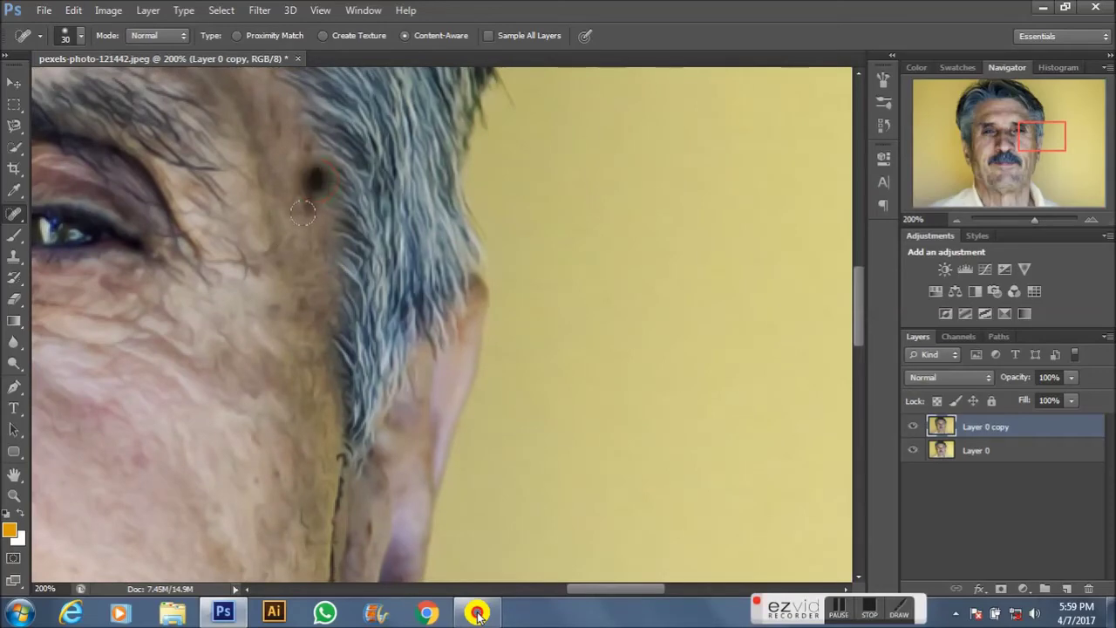
mouse_move(288, 382)
mouse_down()
mouse_move(519, 256)
mouse_move(378, 474)
mouse_up()
mouse_move(326, 207)
mouse_down()
mouse_move(326, 294)
mouse_move(392, 167)
mouse_move(408, 280)
mouse_up()
Heal the blemish beside the nose bridge and the remaining mole, then fit the photo and add an empty layer.
drag(460, 229, 463, 260)
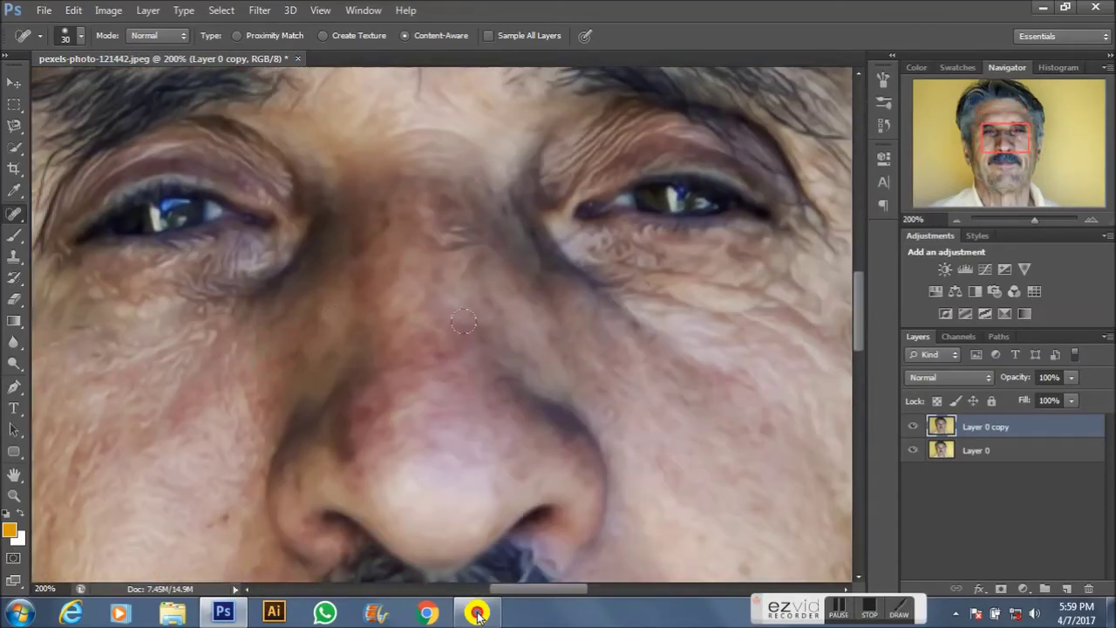
drag(516, 552, 578, 299)
mouse_move(262, 274)
mouse_down()
mouse_move(436, 169)
mouse_move(411, 391)
mouse_move(149, 374)
mouse_up()
click(475, 175)
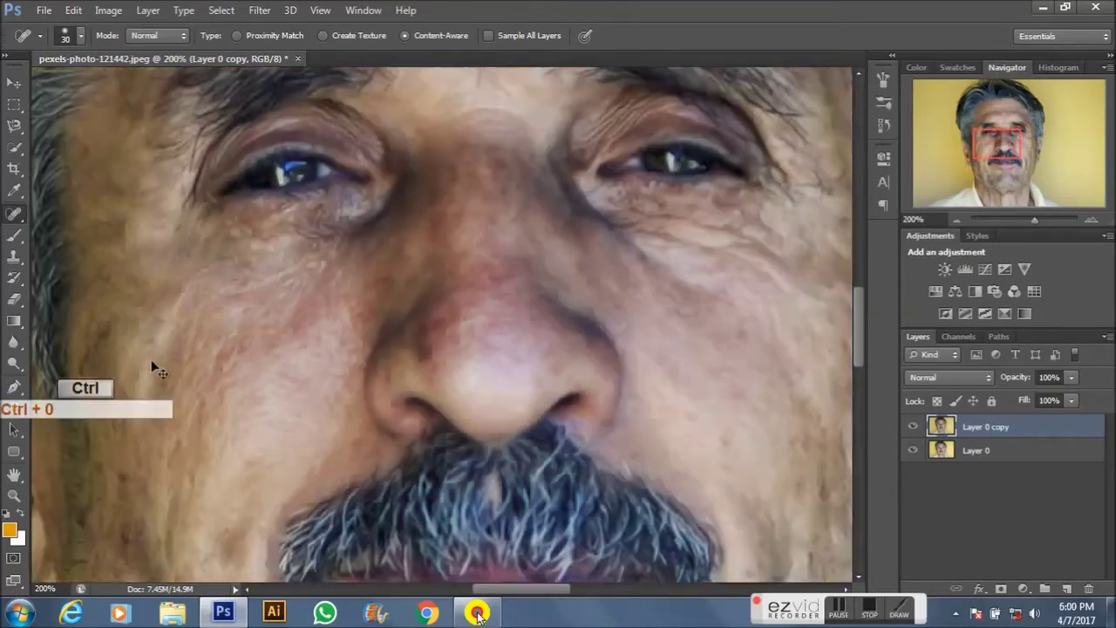
key(ctrl+0)
click(1067, 590)
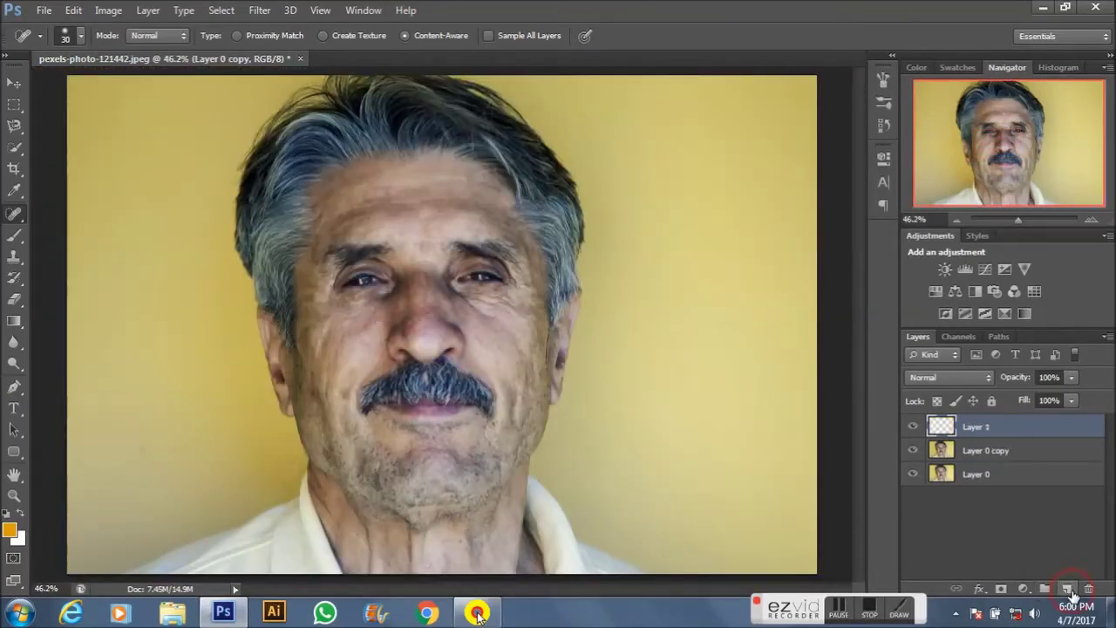
Paint a bluish near-black colour over the whole moustache on Layer 1.
click(12, 530)
click(341, 321)
click(717, 138)
key(b)
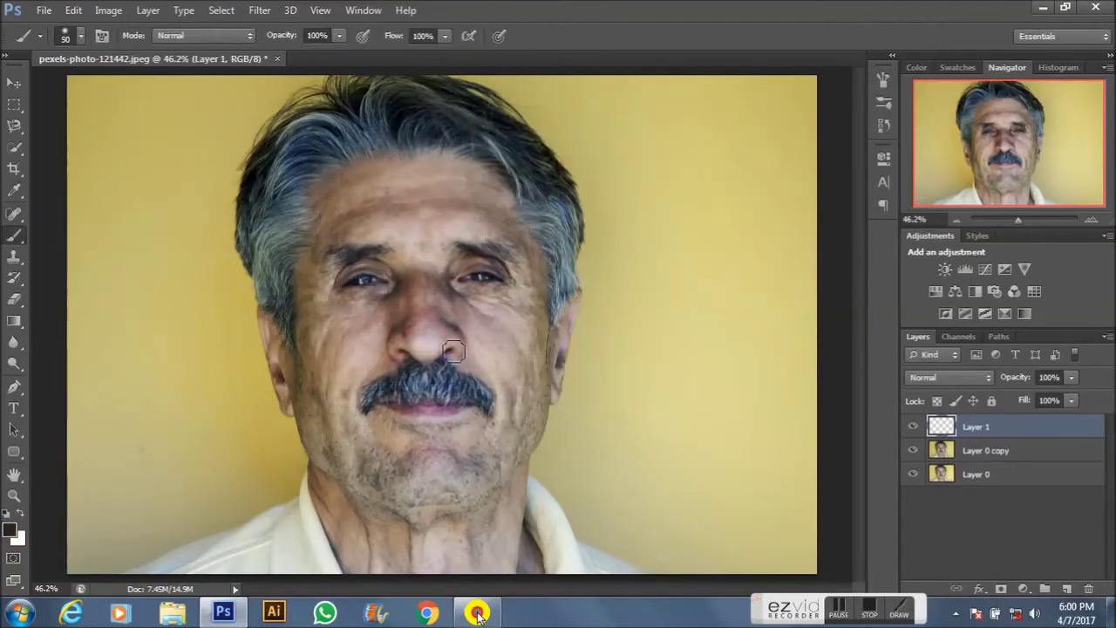
drag(431, 377, 476, 393)
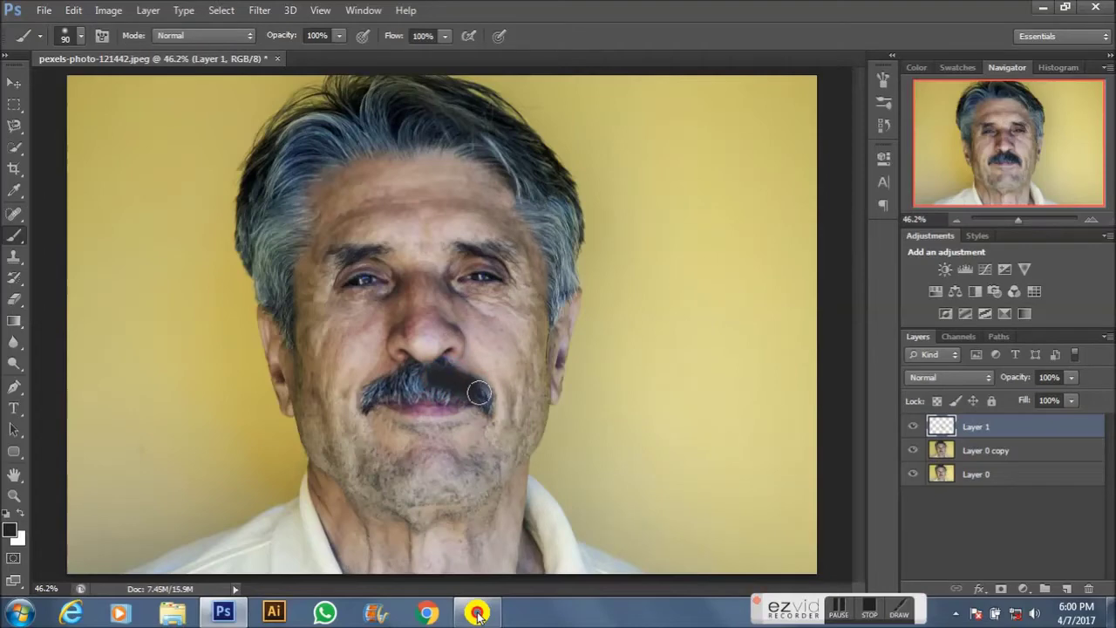
key(ctrl+z)
click(12, 531)
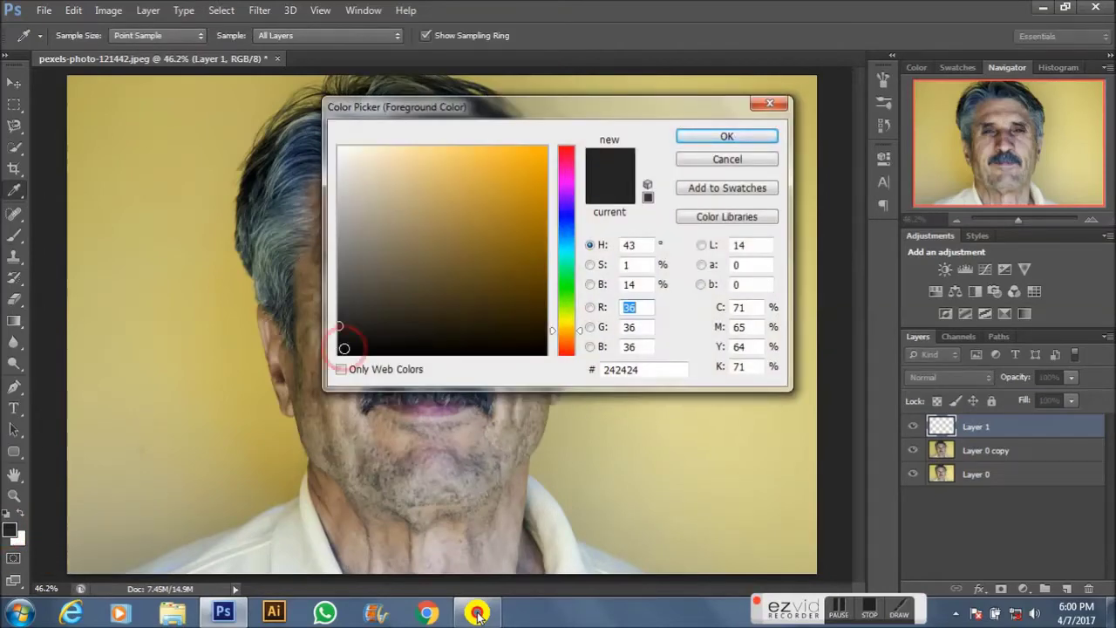
click(339, 341)
click(574, 216)
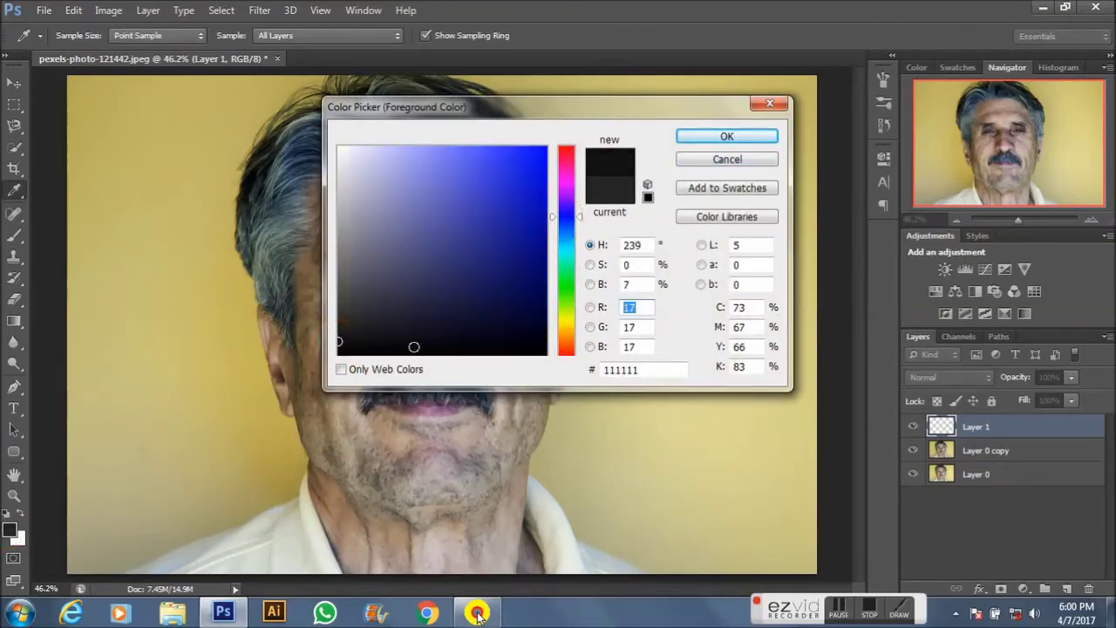
click(723, 137)
mouse_move(402, 384)
mouse_down()
mouse_move(480, 393)
mouse_move(424, 379)
mouse_move(367, 398)
mouse_move(463, 392)
mouse_up()
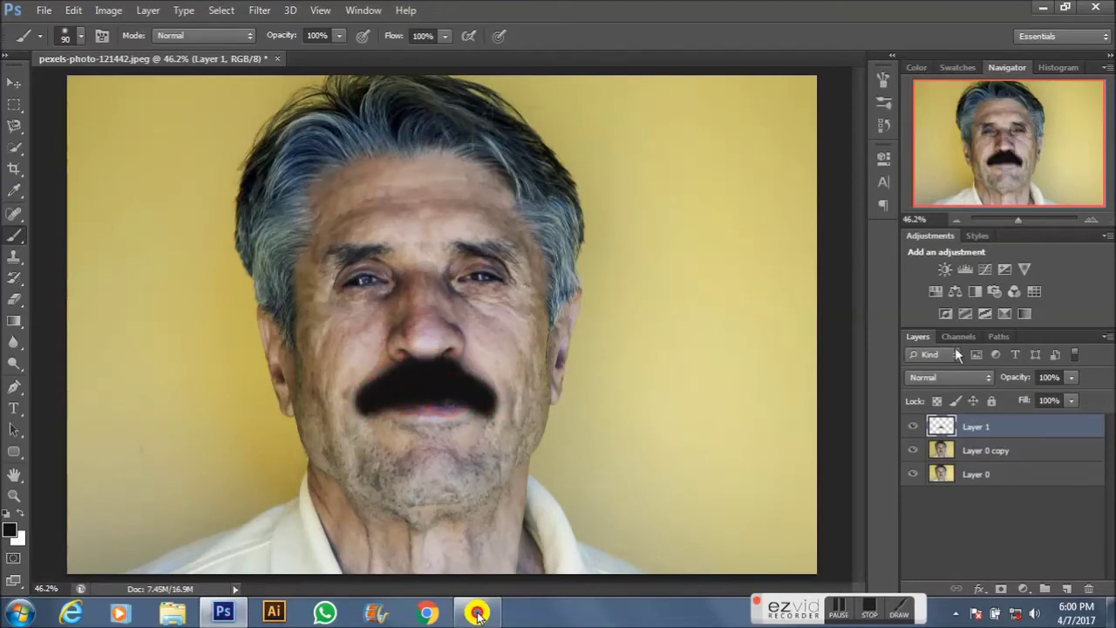
Set Layer 1 to Multiply at about 22% opacity and add another empty layer.
click(964, 377)
click(937, 58)
mouse_move(1024, 384)
mouse_down()
mouse_move(976, 381)
mouse_move(922, 428)
mouse_move(1045, 403)
mouse_move(1014, 382)
mouse_move(949, 419)
mouse_up()
click(912, 427)
drag(1024, 385, 1019, 381)
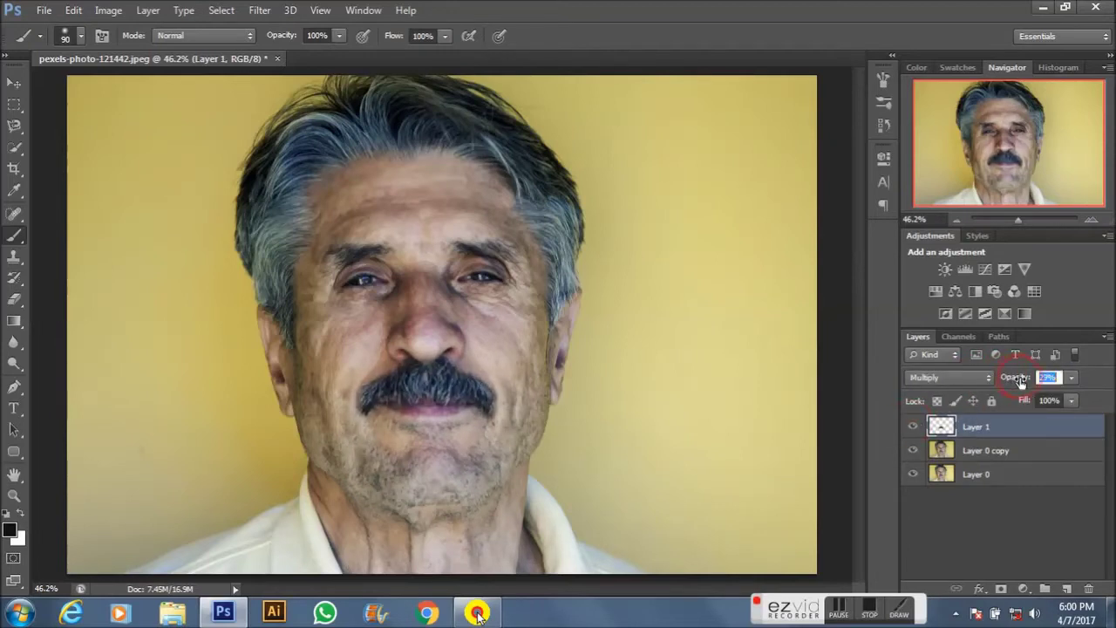
click(1066, 591)
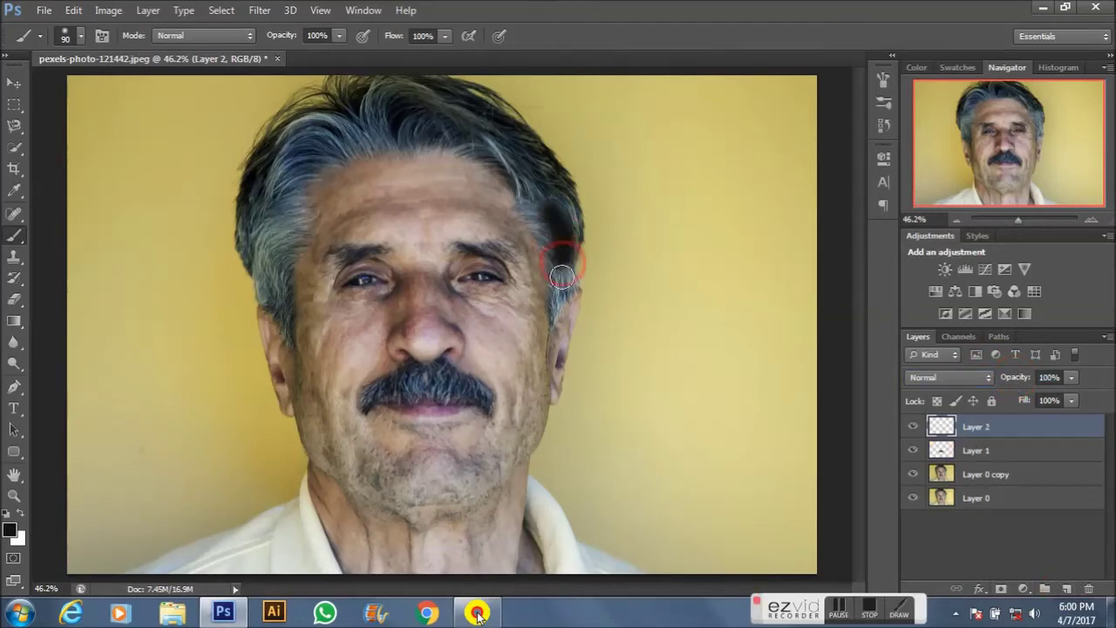
Paint dark over the hair near the temple, adjusting the brush size.
mouse_move(549, 208)
mouse_down()
mouse_move(558, 269)
mouse_move(529, 149)
mouse_move(395, 107)
mouse_move(337, 113)
mouse_move(294, 162)
mouse_move(262, 257)
mouse_move(274, 308)
mouse_move(294, 217)
mouse_move(276, 251)
mouse_move(336, 113)
mouse_move(456, 112)
mouse_up()
key(bracketright)
key(bracketright)
key(bracketright)
key(bracketright)
key(ctrl+z)
key(bracketleft)
key(bracketleft)
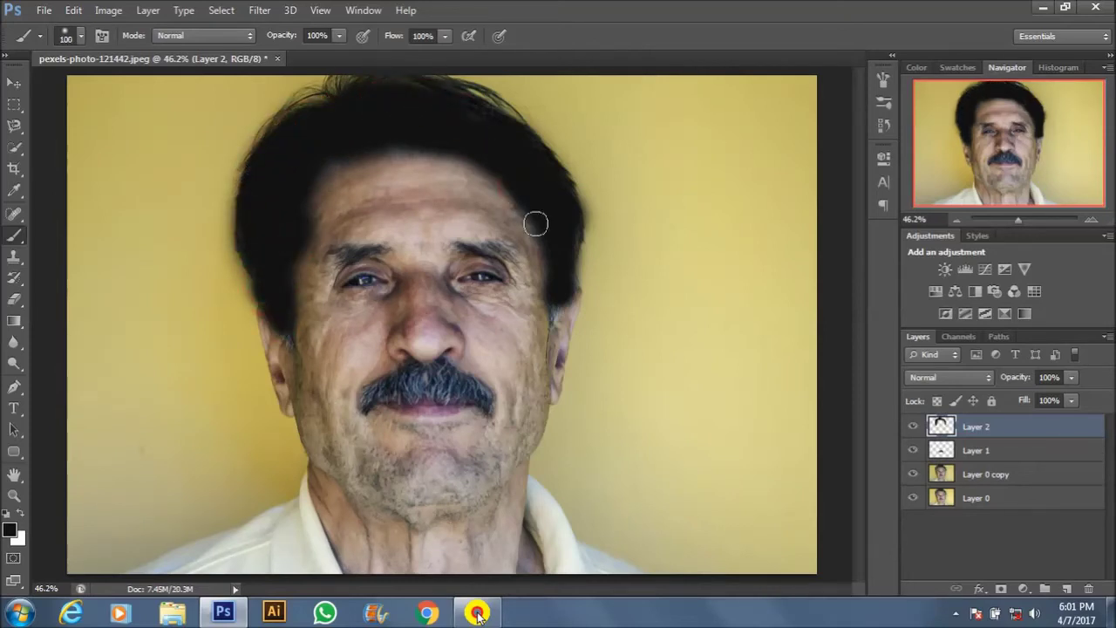
Set Layer 2 to Multiply and settle its opacity at 22% after comparing 20% and 33%.
click(928, 376)
click(923, 75)
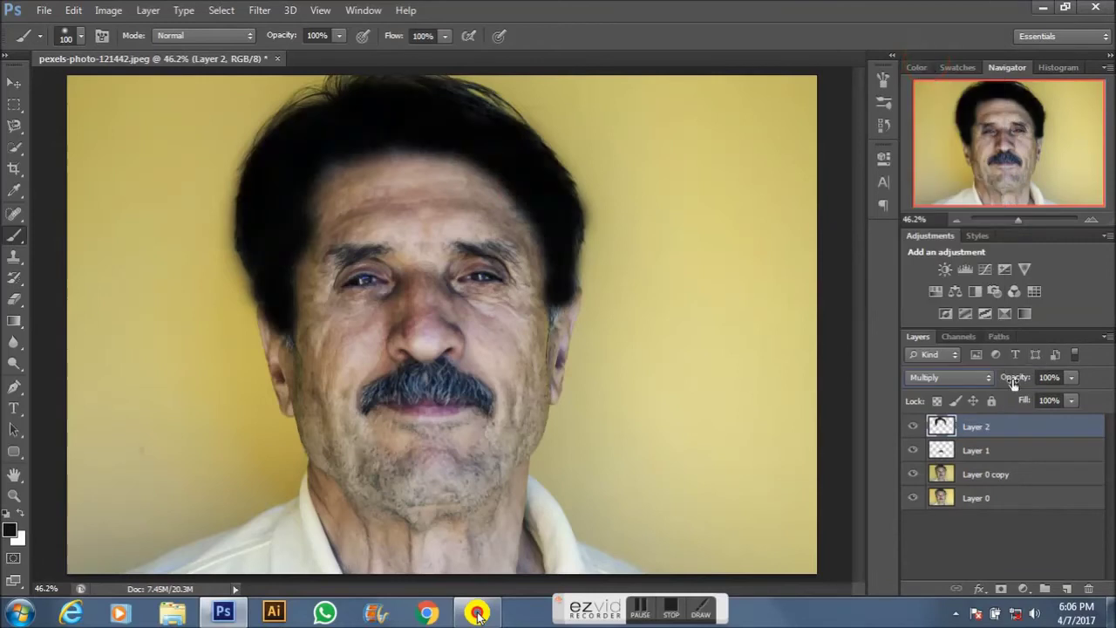
drag(1015, 384, 943, 366)
text(20)
key(Return)
click(913, 427)
drag(1013, 377, 1030, 378)
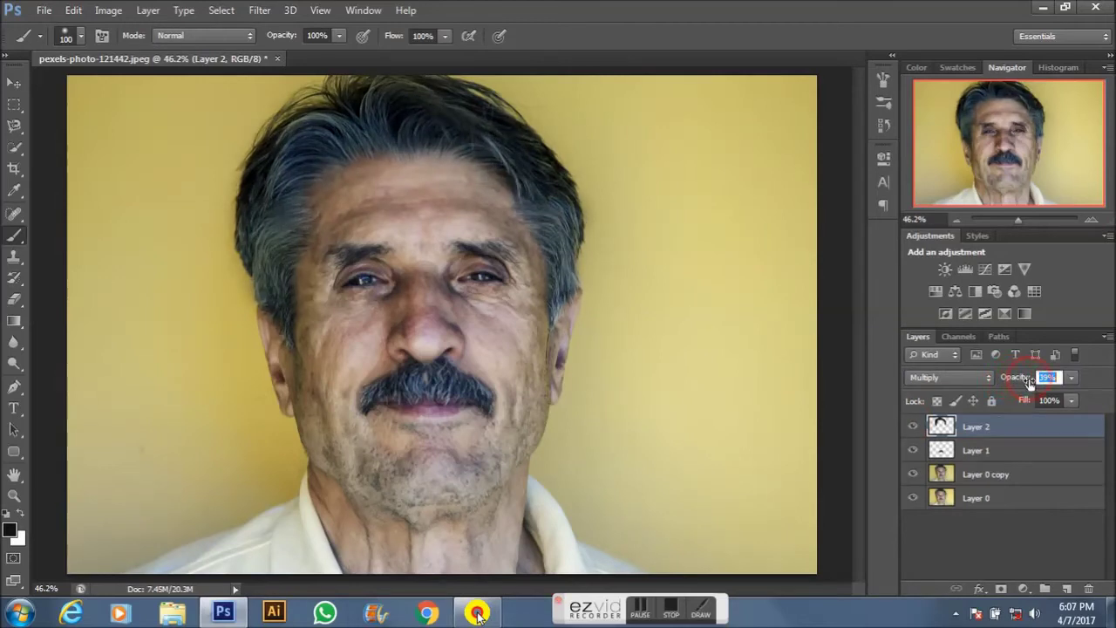
text(33)
key(Return)
click(913, 427)
click(913, 427)
key(Return)
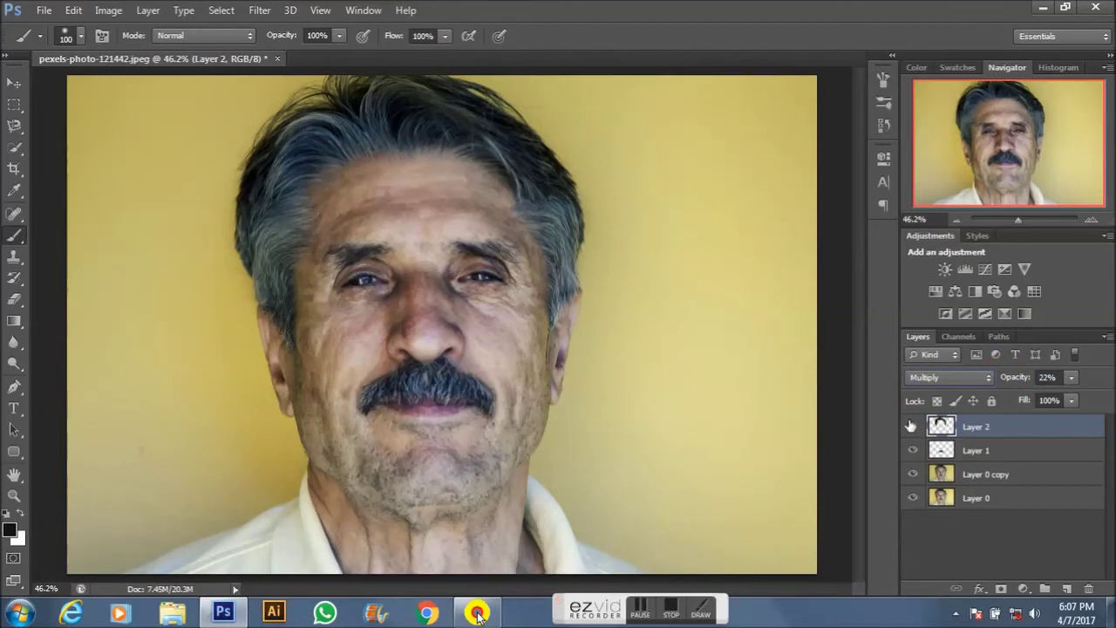
Merge Layer 0 copy, Layer 1 and Layer 2 into one layer, then duplicate it.
click(1010, 475)
ctrl+click(977, 450)
ctrl+click(976, 427)
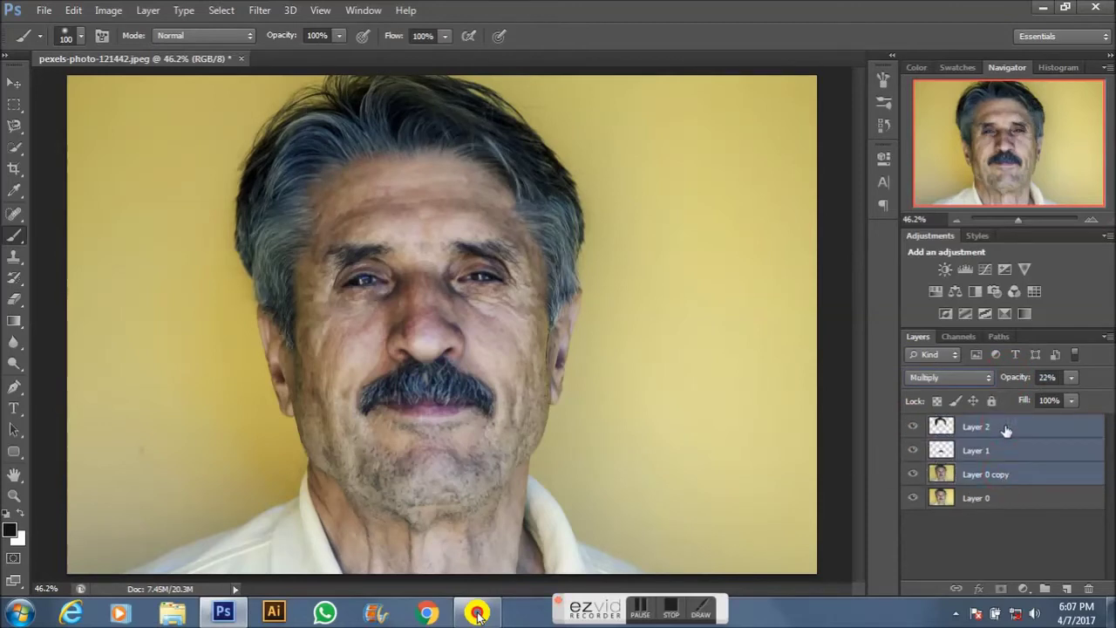
key(ctrl+e)
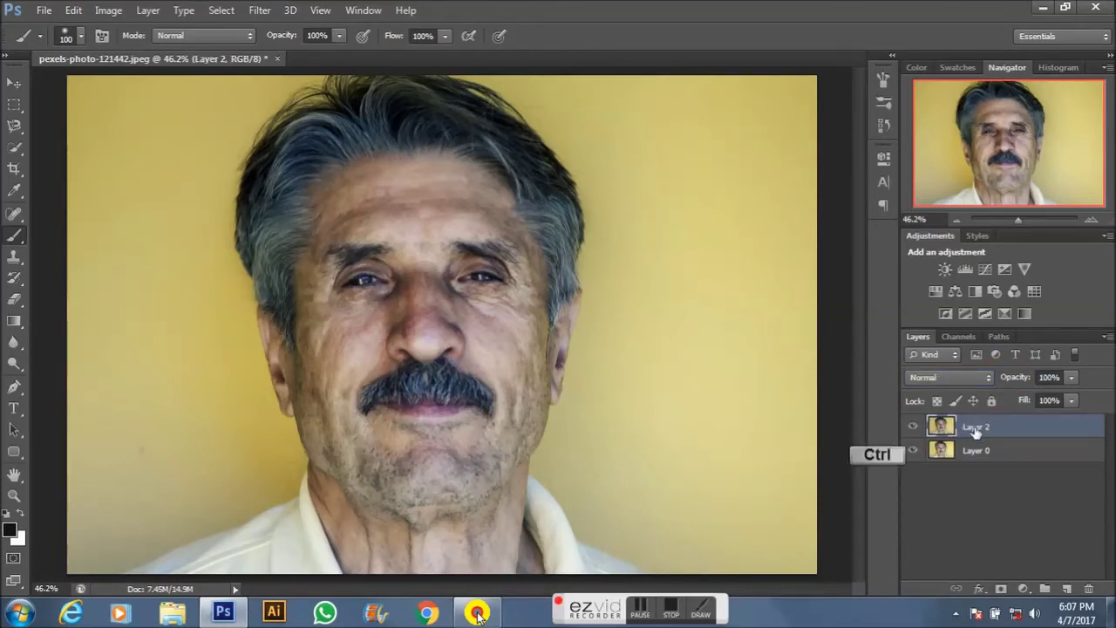
key(ctrl+j)
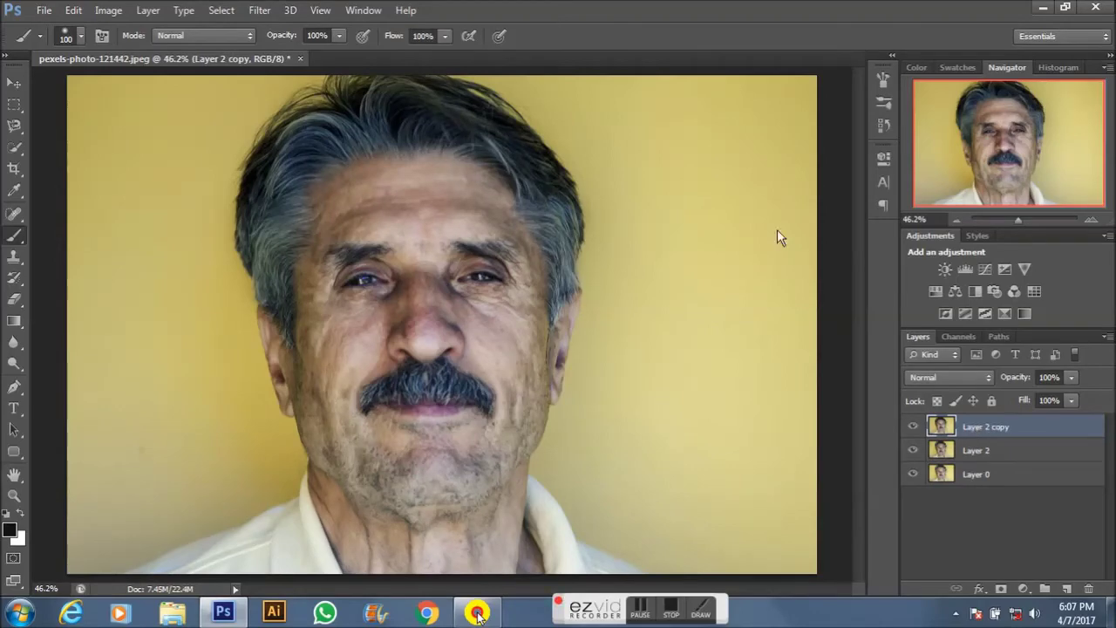
Apply Surface Blur with Radius 23 and Threshold 33 to Layer 2 copy, then add a layer mask.
click(258, 11)
mouse_move(268, 175)
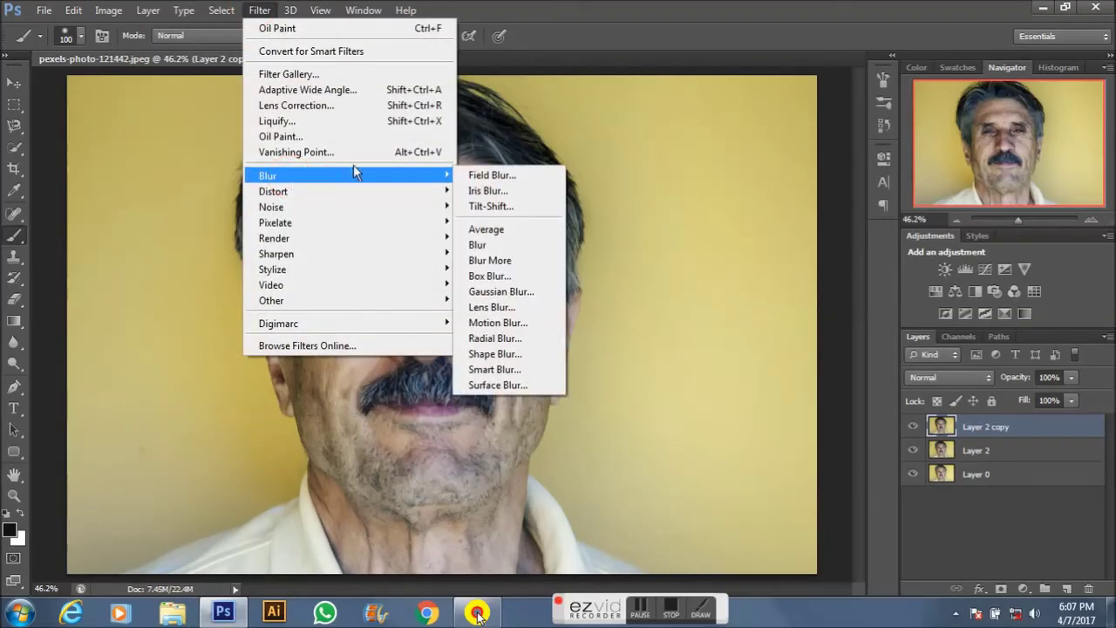
click(502, 385)
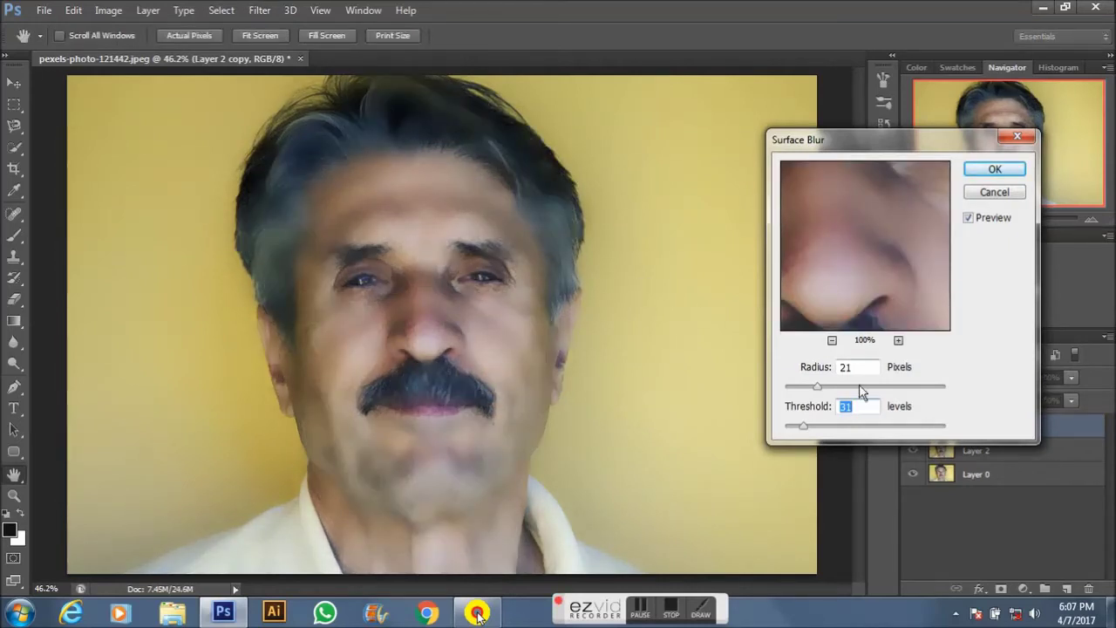
drag(802, 428, 794, 427)
drag(817, 387, 815, 390)
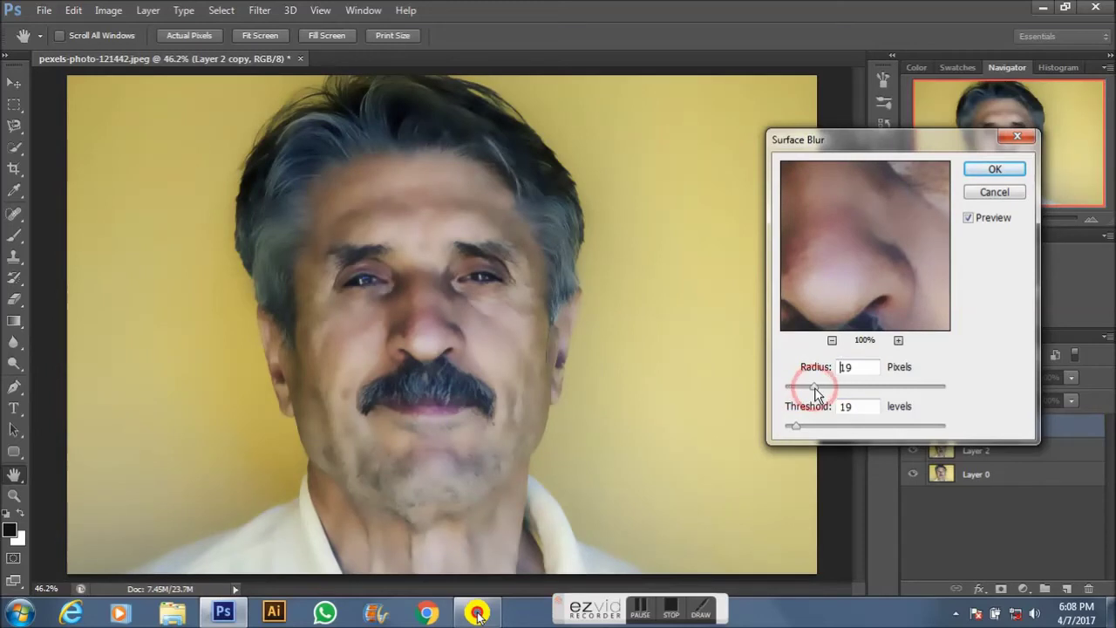
drag(795, 426, 806, 426)
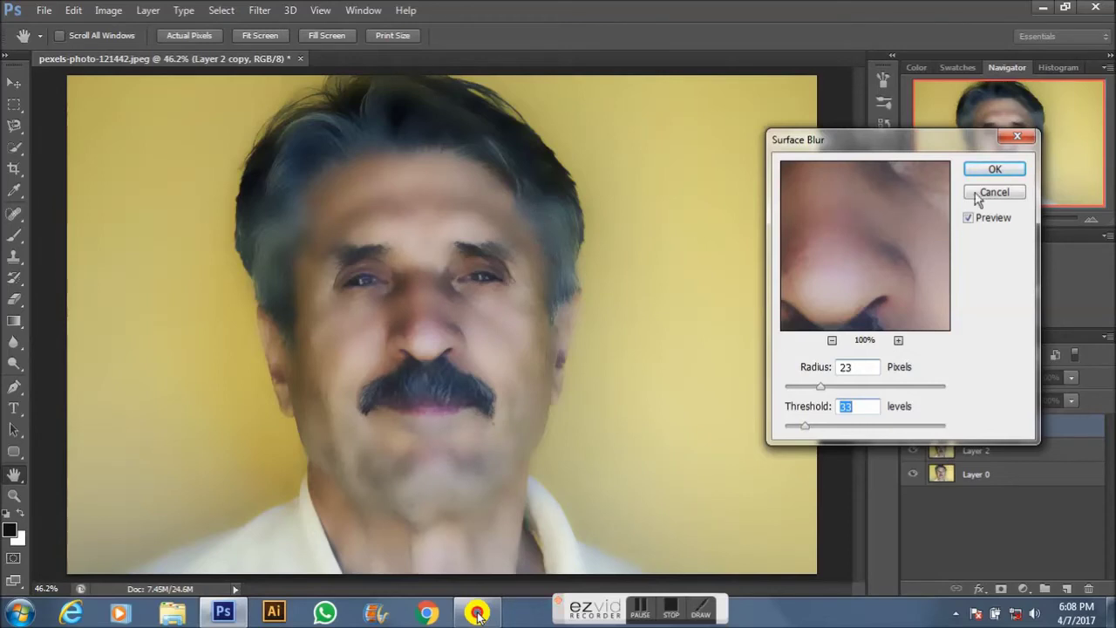
click(991, 170)
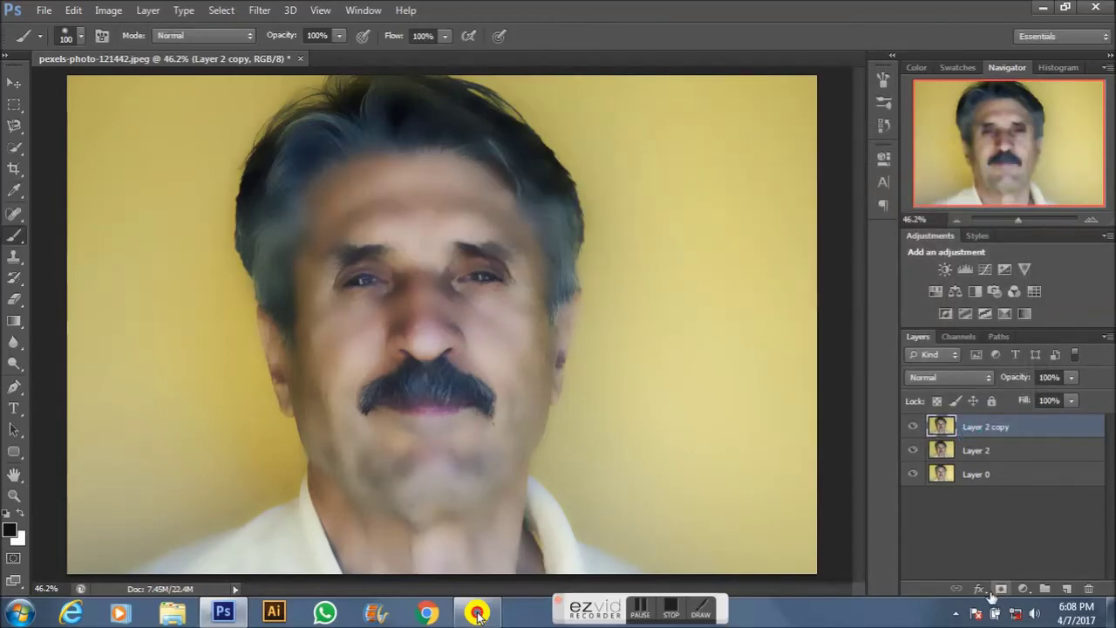
click(1002, 590)
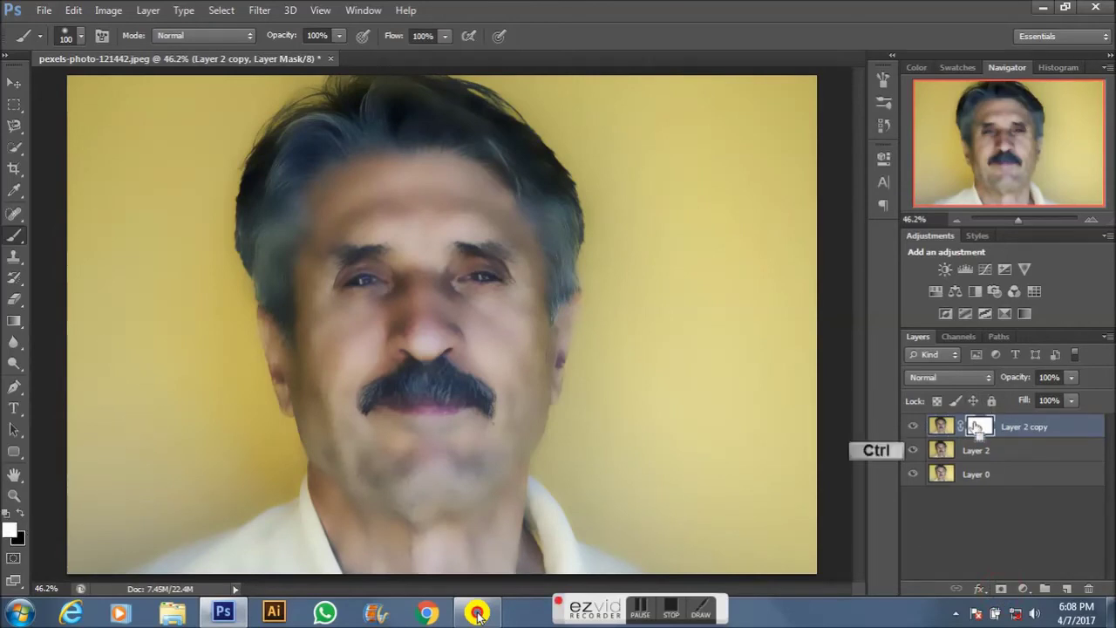
Fill the mask black, then paint the smoothed skin onto the forehead and under-eye cheek.
key(ctrl+Delete)
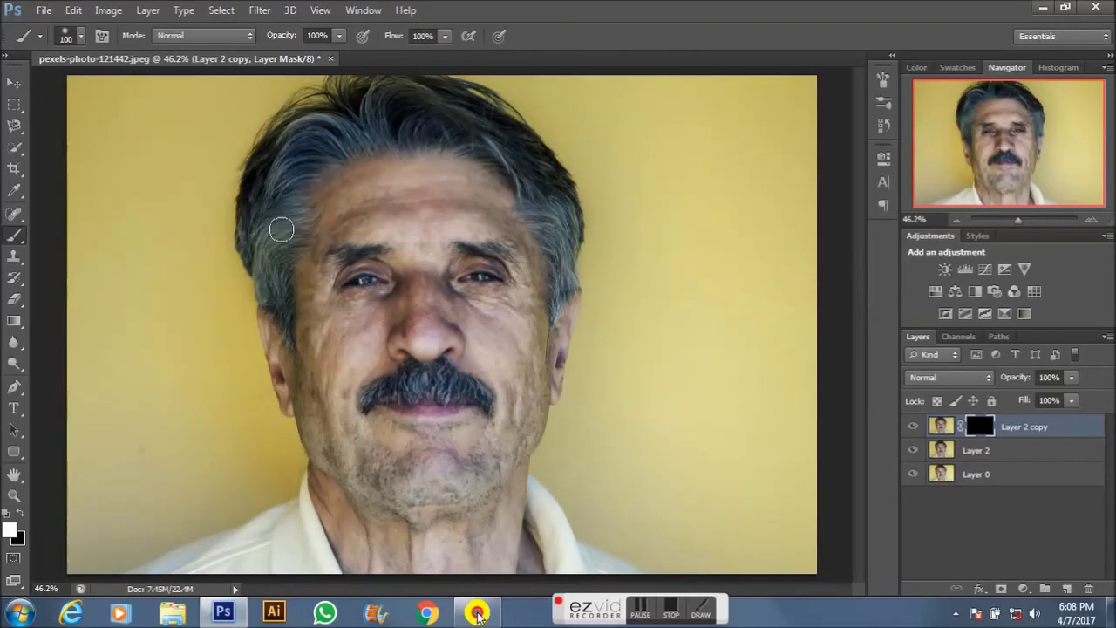
key(ctrl+plus)
key(ctrl+plus)
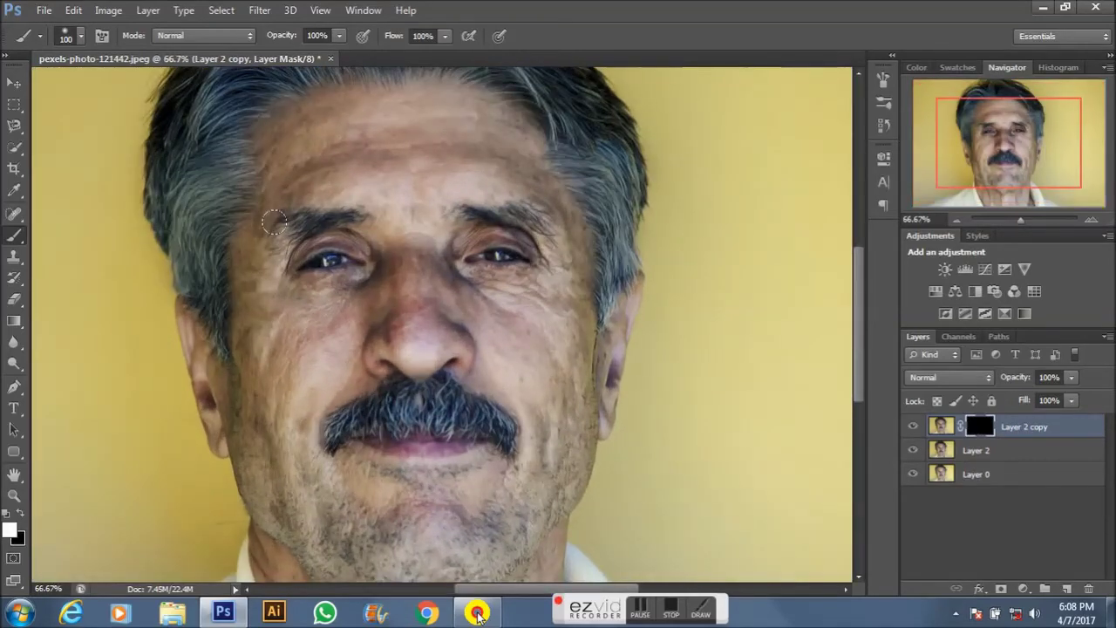
key(ctrl+plus)
drag(332, 205, 405, 379)
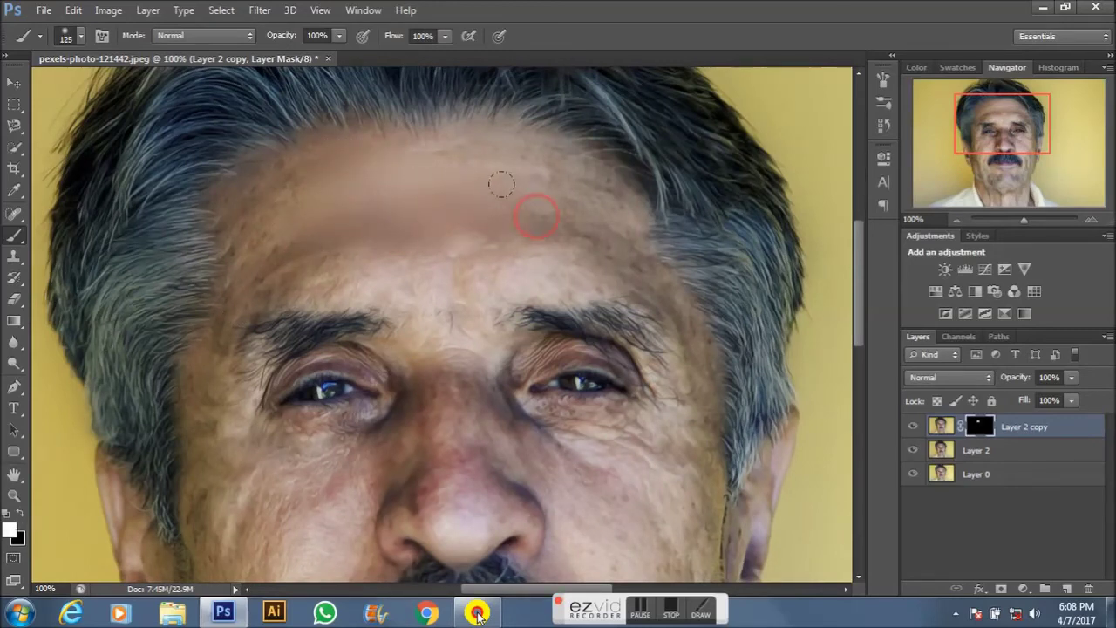
mouse_move(523, 199)
mouse_down()
mouse_move(479, 248)
mouse_move(444, 259)
mouse_up()
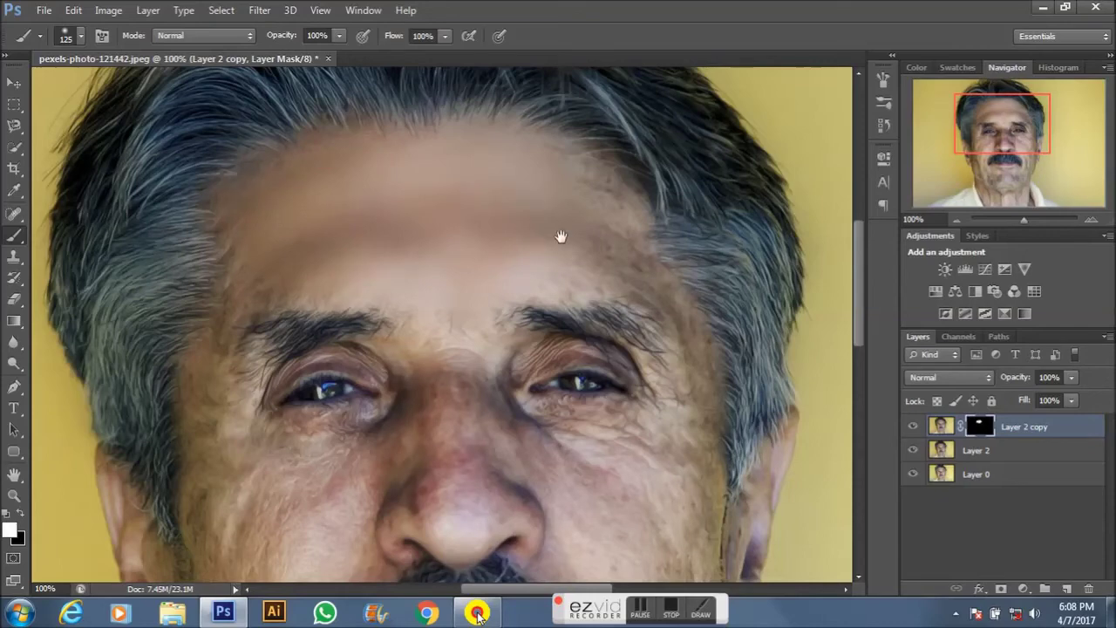
drag(561, 236, 425, 131)
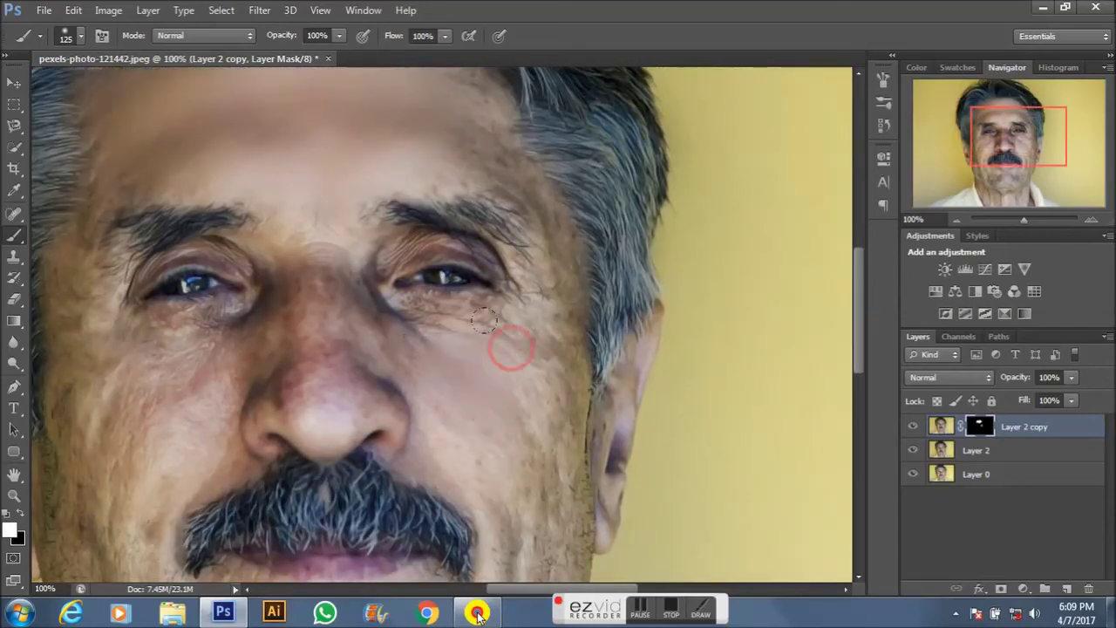
drag(492, 361, 439, 332)
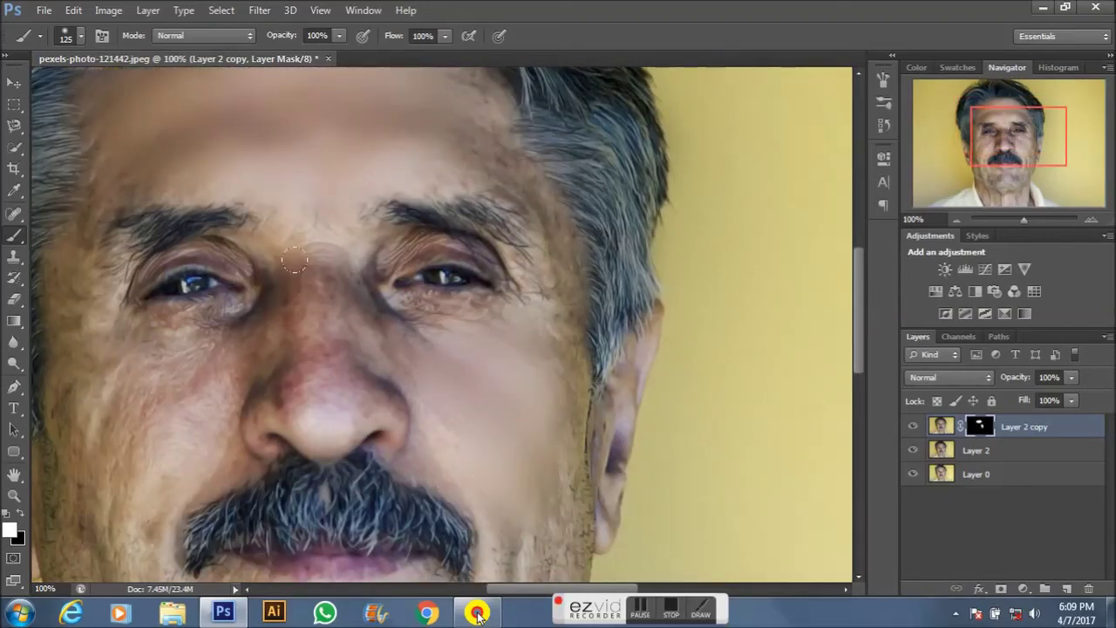
Paint smoothing onto the left cheek and the side of the nose, adjusting brush size.
drag(149, 405, 340, 314)
key(bracketleft)
key(bracketright)
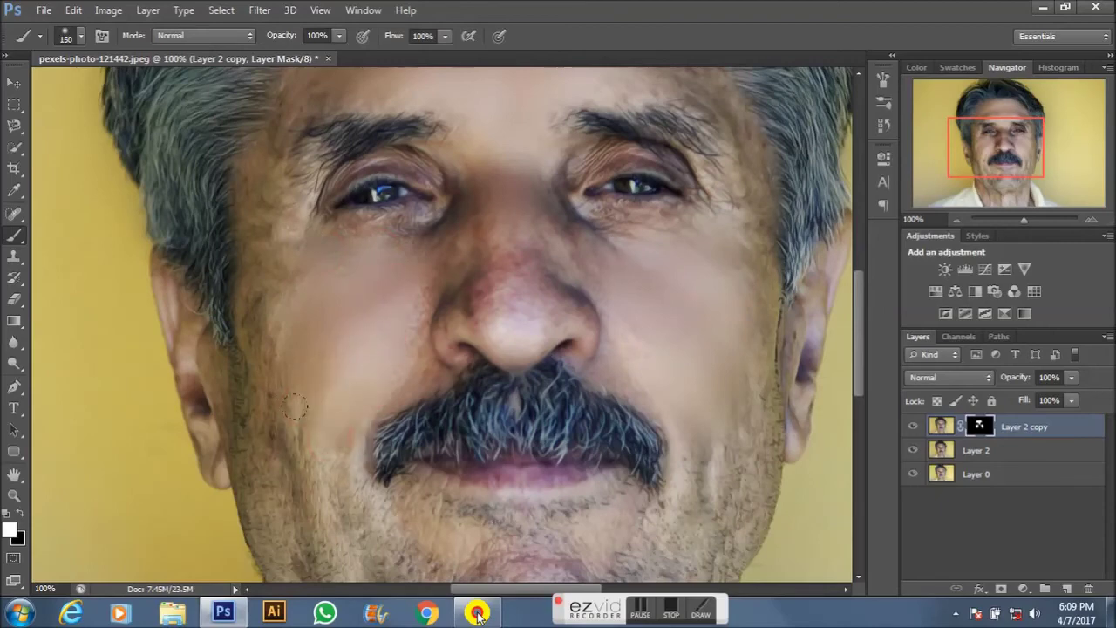
scroll(291, 364, down, 3)
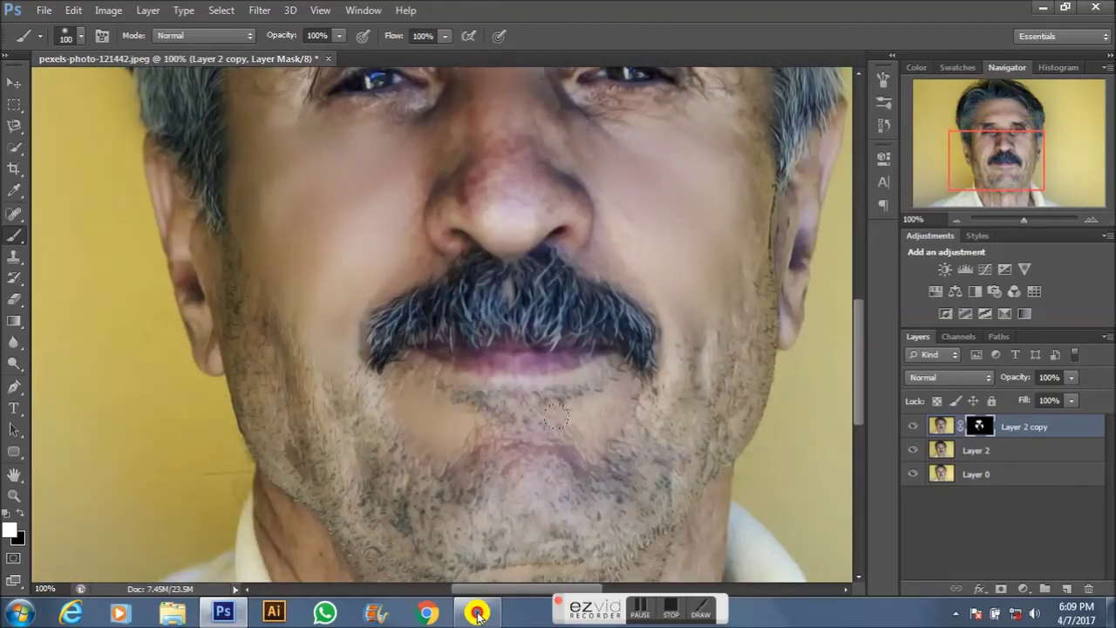
scroll(549, 437, up, 5)
alt+scroll(544, 449, up, 3)
scroll(449, 316, down, 6)
click(671, 416)
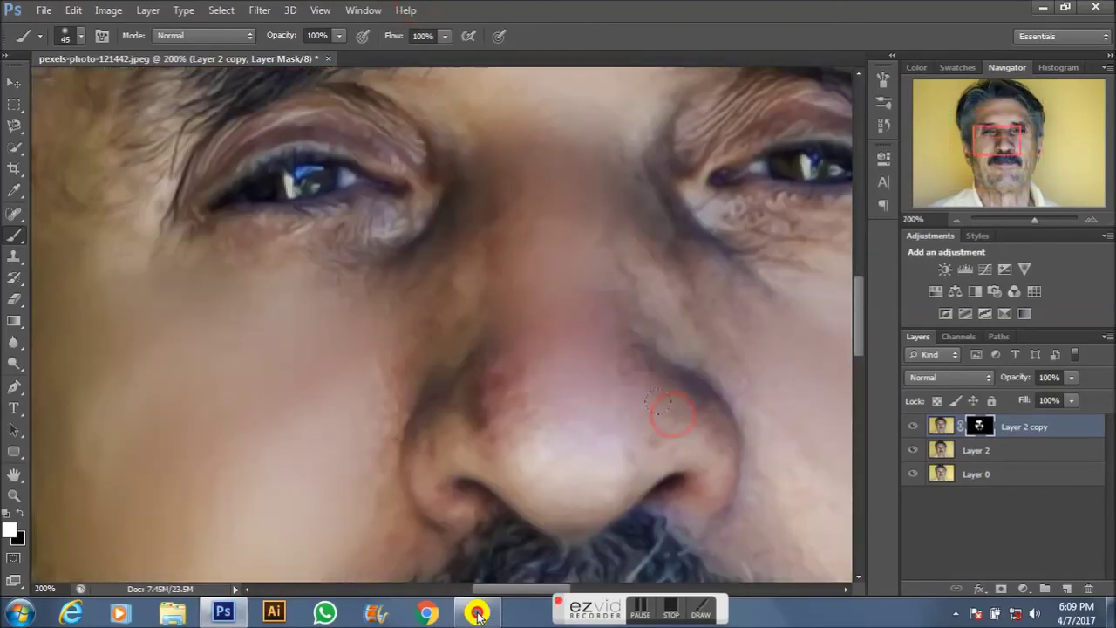
key(bracketleft)
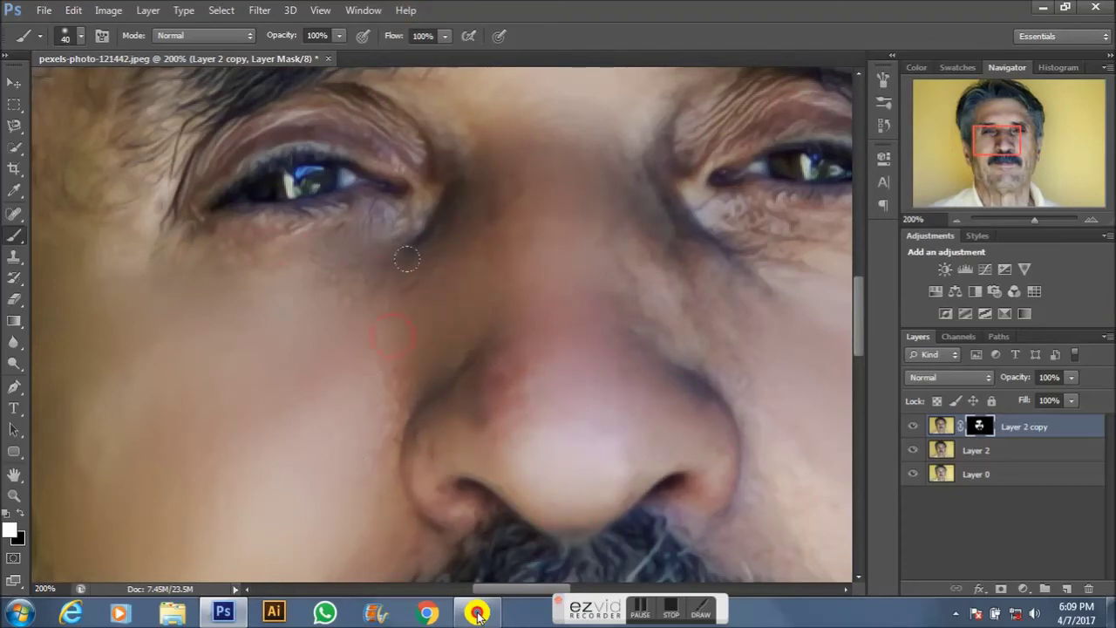
scroll(698, 306, up, 2)
scroll(697, 306, right, 3)
scroll(541, 349, down, 5)
scroll(541, 348, right, 3)
key(bracketright)
scroll(610, 262, down, 5)
scroll(540, 288, down, 3)
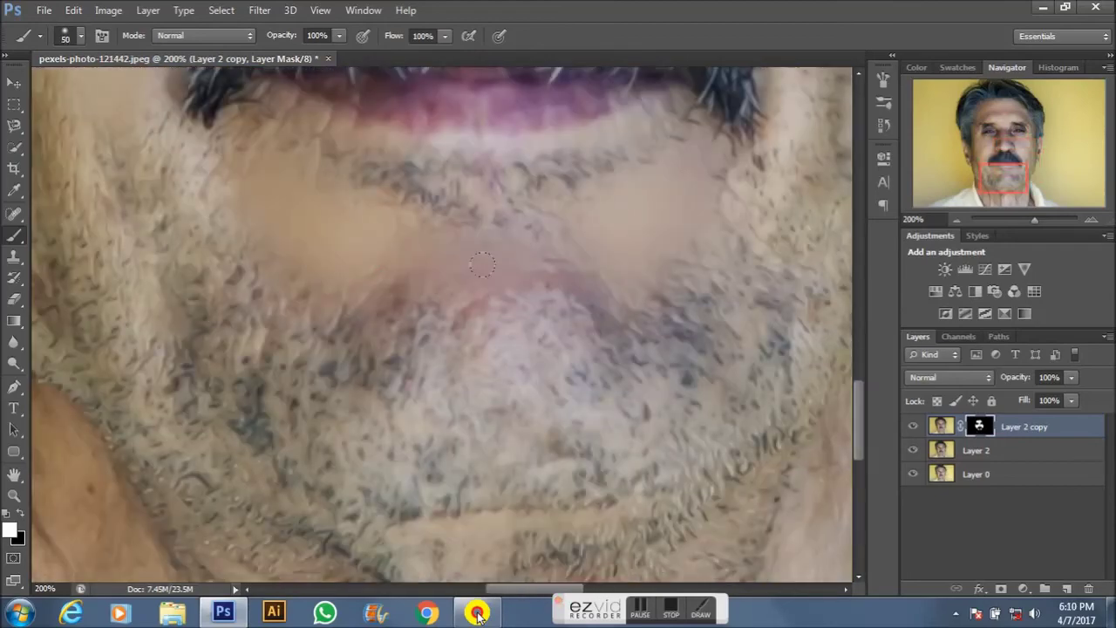
scroll(532, 392, up, 10)
Work around the forehead, eyebrow and eye area with a slightly smaller brush.
mouse_move(261, 88)
mouse_down()
mouse_move(204, 275)
mouse_move(206, 366)
mouse_up()
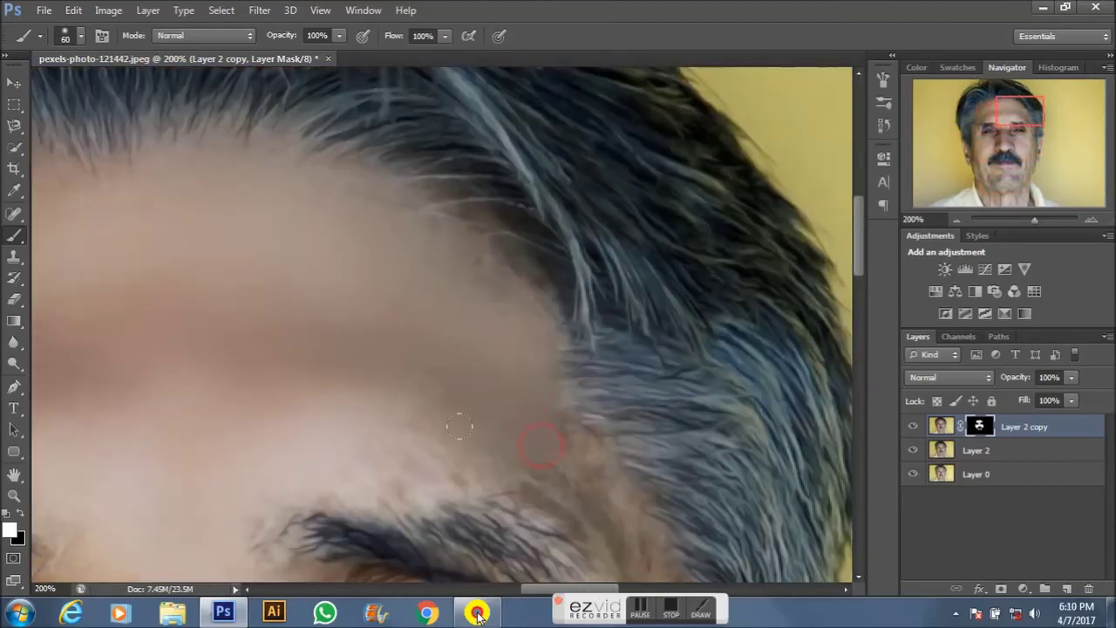
drag(535, 436, 344, 294)
key(bracketleft)
scroll(410, 357, down, 3)
right_click(478, 367)
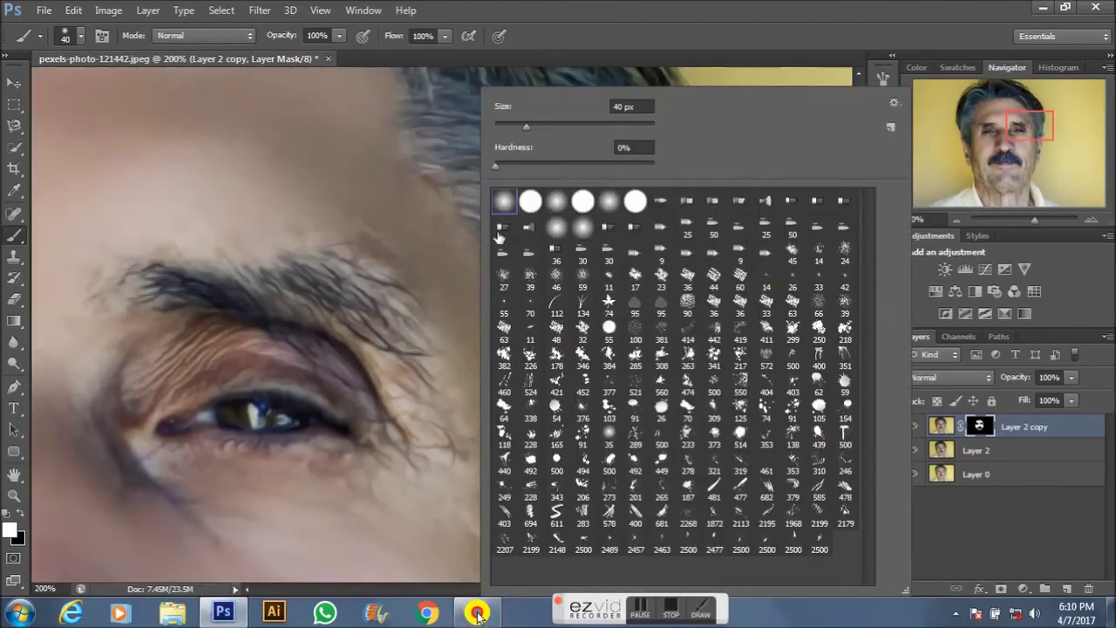
key(Escape)
scroll(478, 367, down, 3)
key(ctrl+minus)
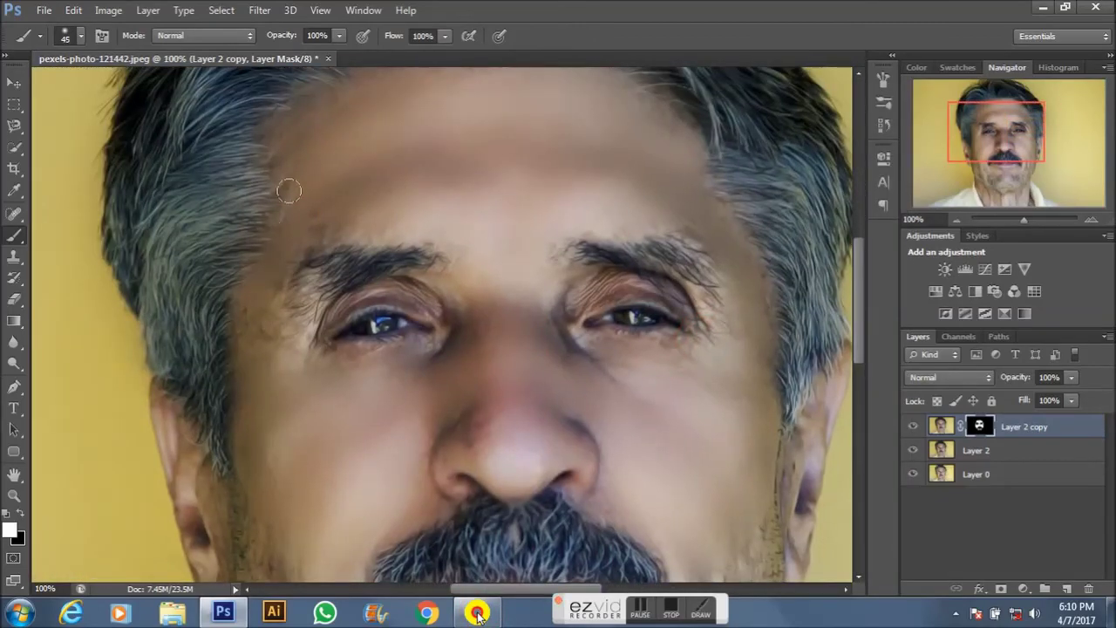
scroll(320, 354, down, 5)
scroll(357, 259, up, 3)
Lower the brush opacity to 42%, work over the jaw and neck, then fit the portrait.
key(3)
key(9)
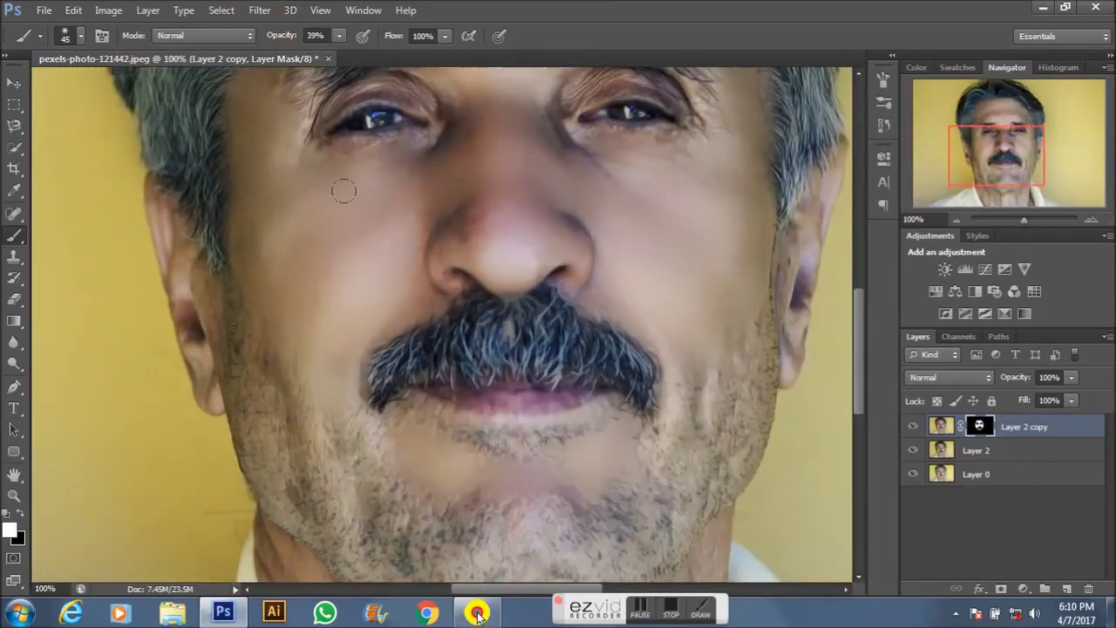
key(Return)
scroll(398, 443, down, 3)
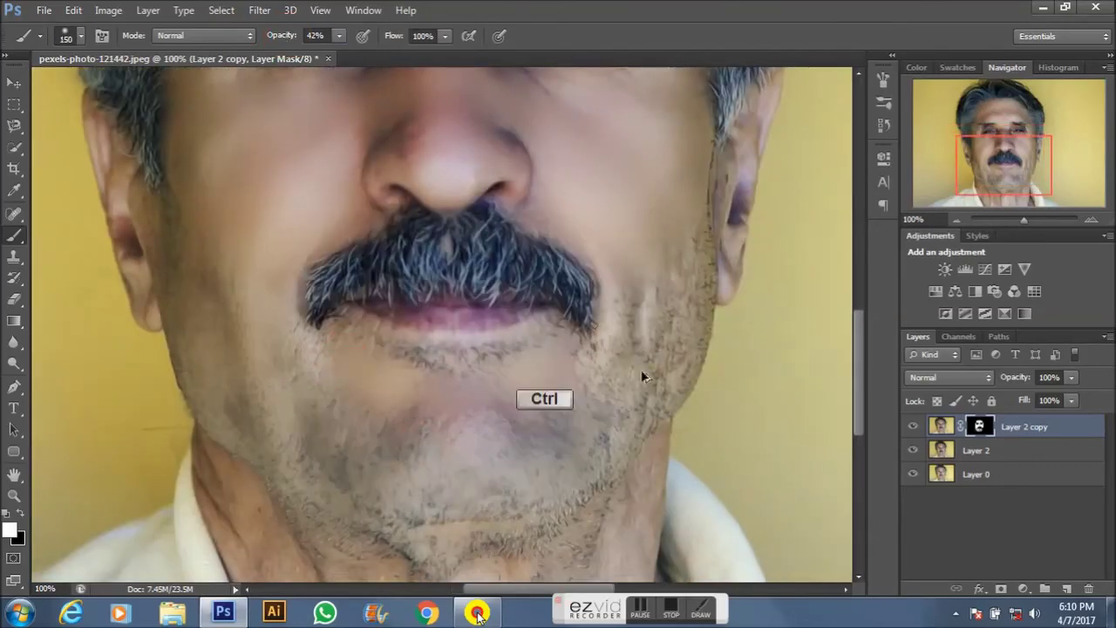
drag(590, 387, 708, 614)
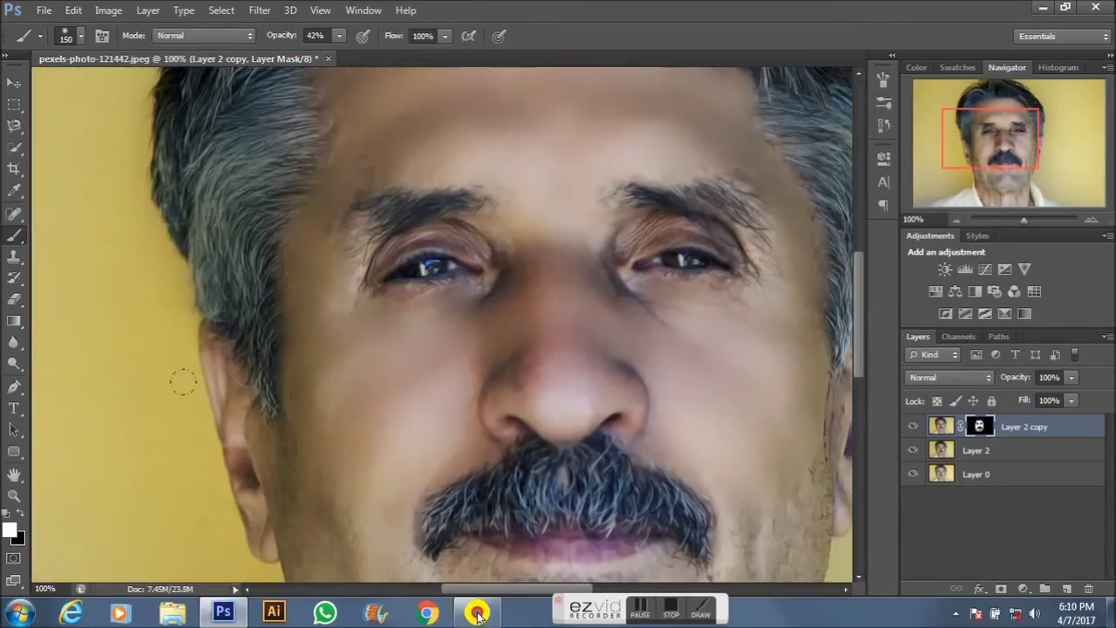
scroll(331, 345, down, 10)
key(ctrl+plus)
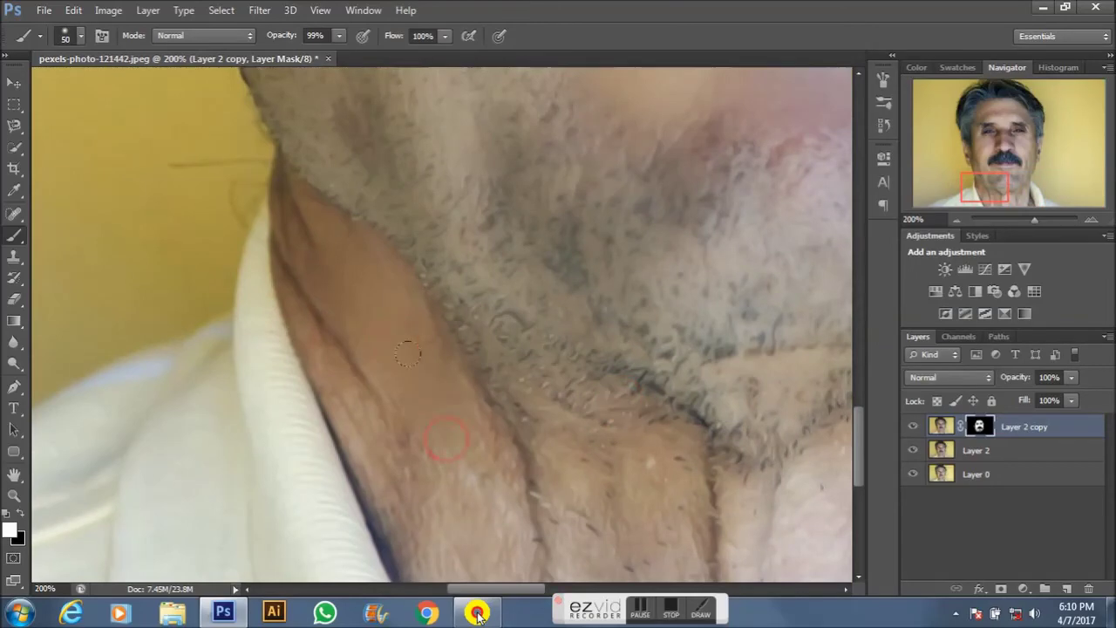
scroll(484, 453, down, 3)
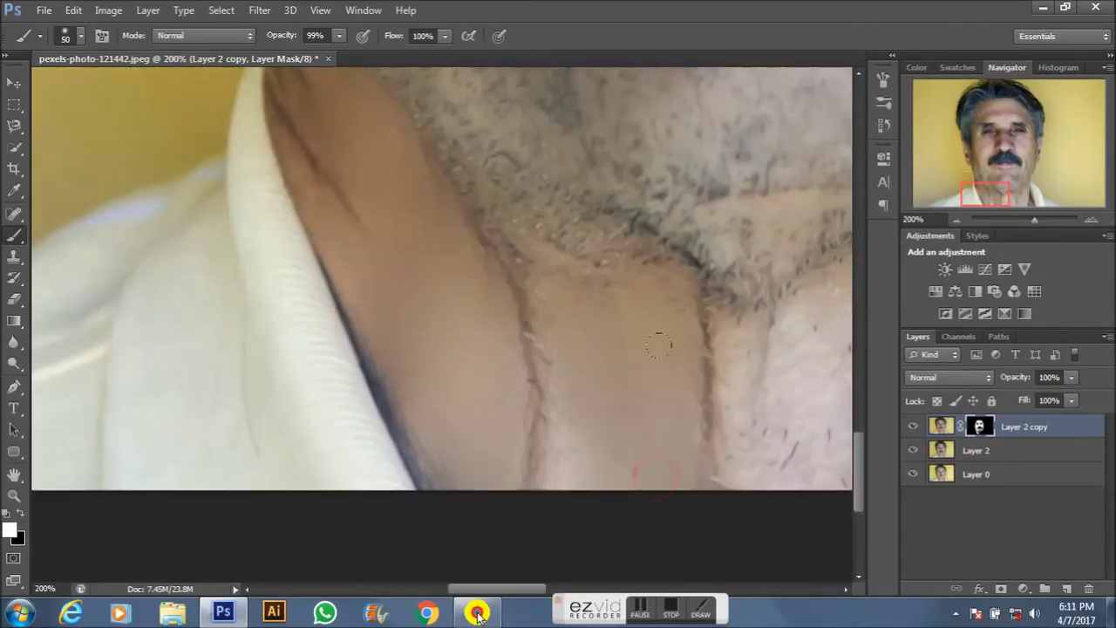
scroll(625, 446, up, 3)
scroll(611, 316, right, 3)
scroll(576, 281, up, 3)
key(ctrl+minus)
key(2)
key(ctrl+0)
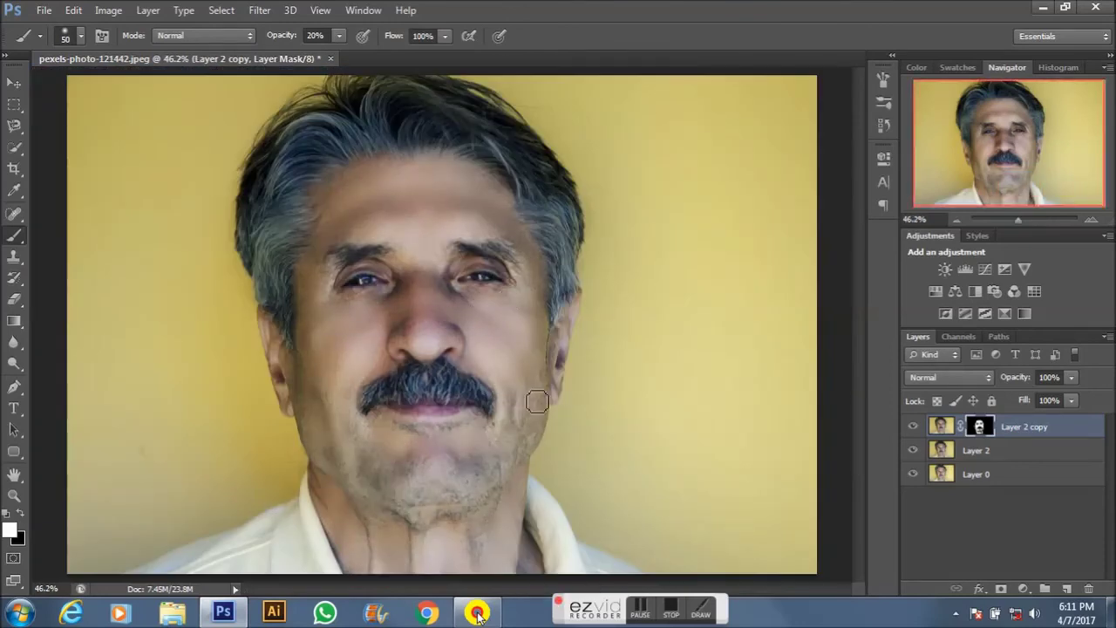
Merge Layer 2 with Layer 2 copy and apply Sharpen More to the portrait.
ctrl+click(1000, 449)
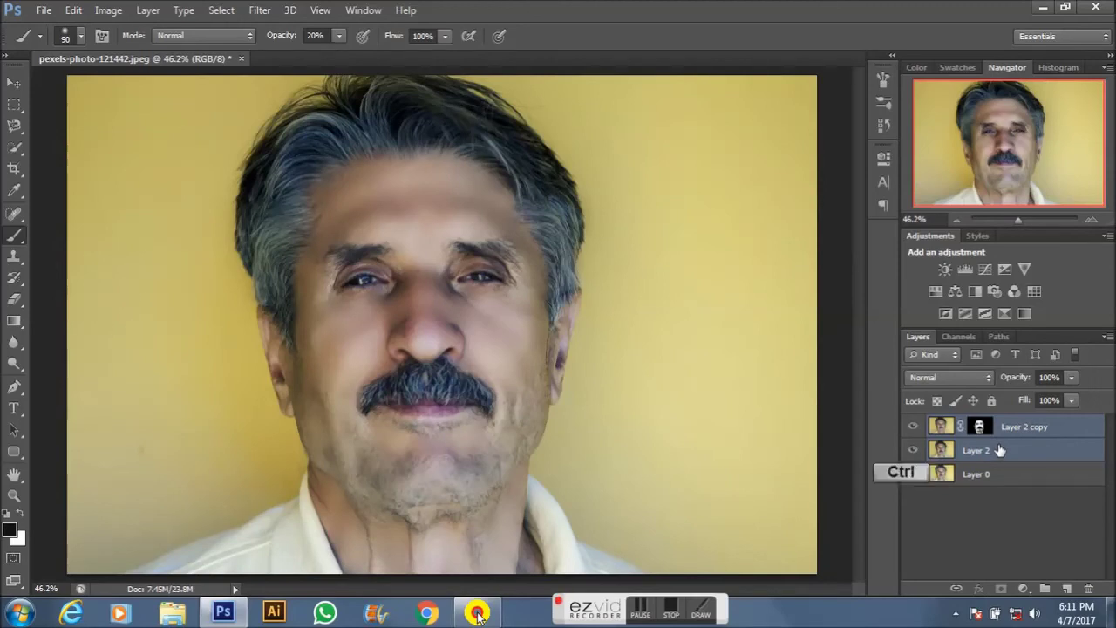
key(ctrl+e)
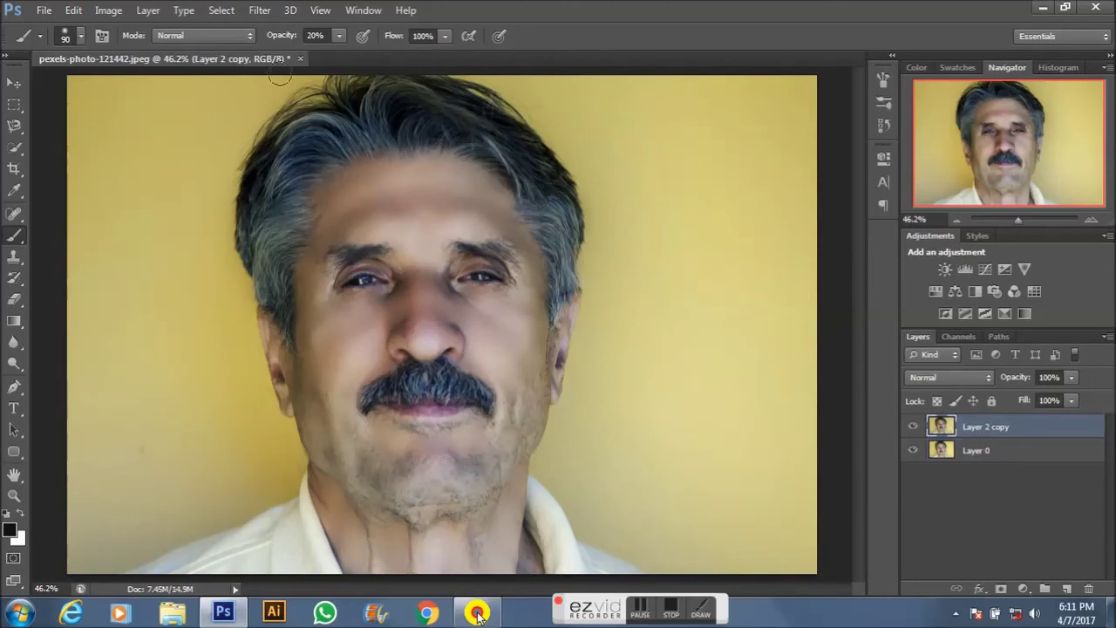
click(262, 9)
mouse_move(277, 254)
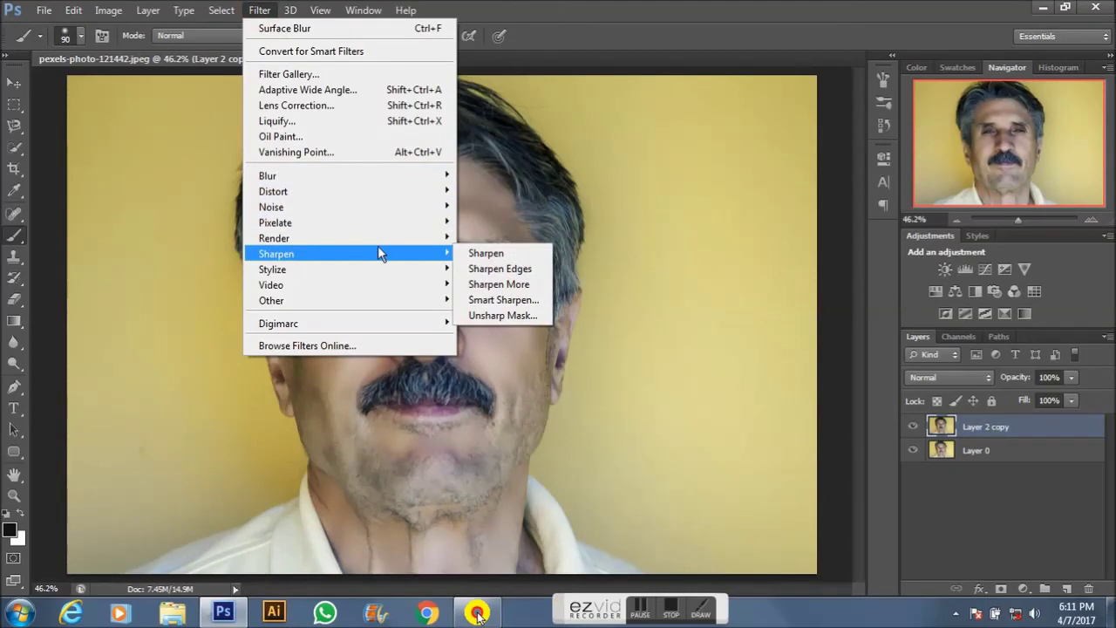
click(498, 285)
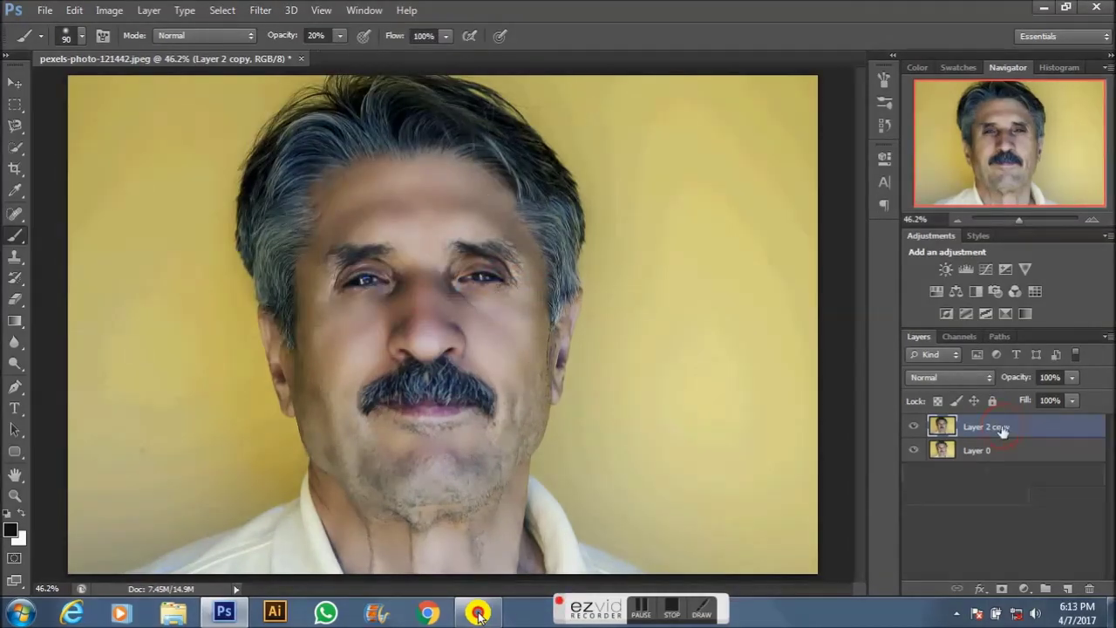
click(967, 269)
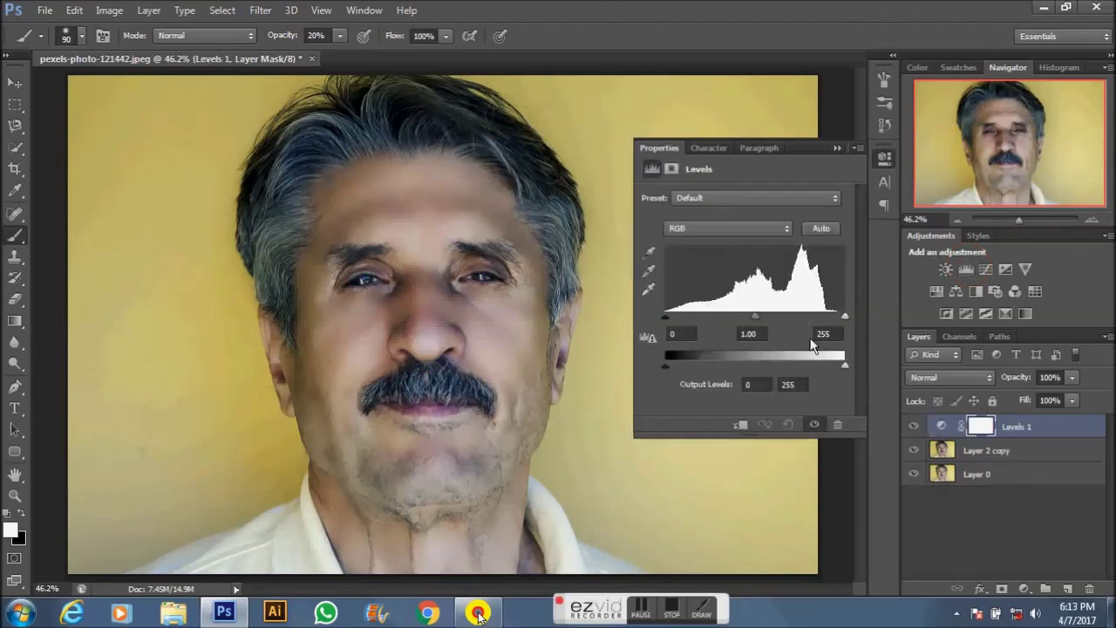
Set the Levels inputs to black 14, midtones 1.11 and white 233.
drag(845, 316, 829, 316)
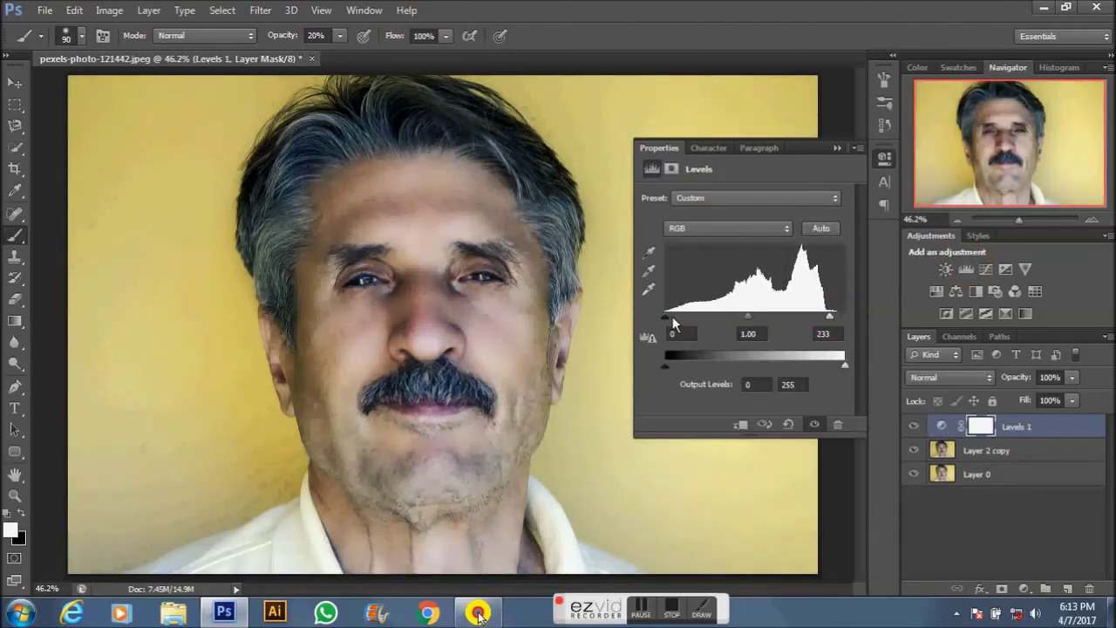
drag(746, 320, 745, 319)
drag(679, 318, 675, 320)
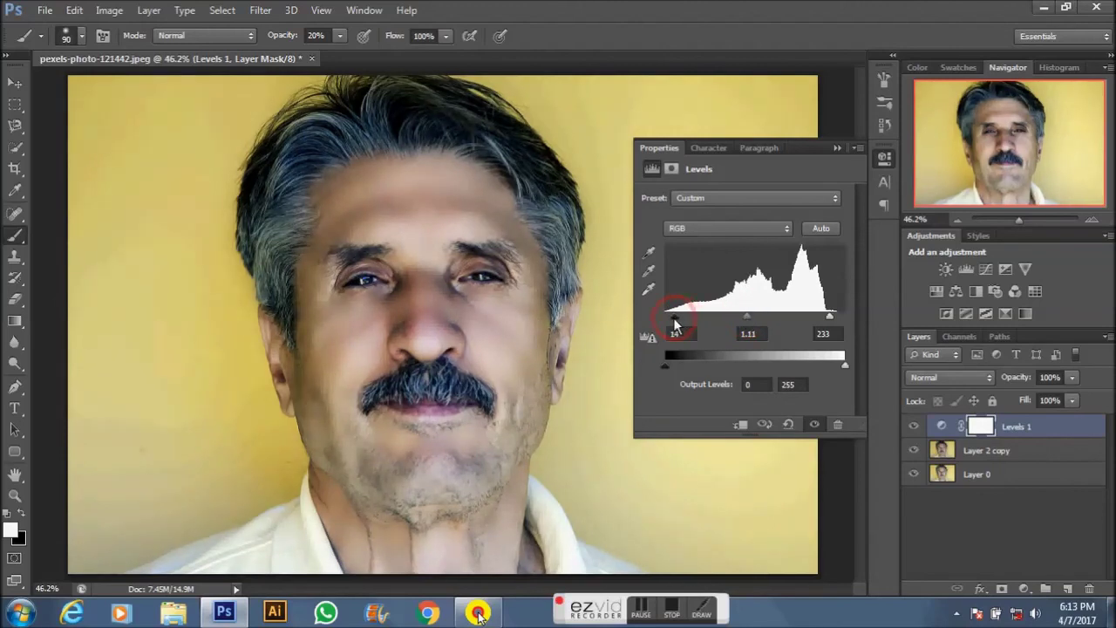
click(837, 147)
Merge Levels 1 with Layer 2 copy and hide the result to show the original.
ctrl+click(977, 450)
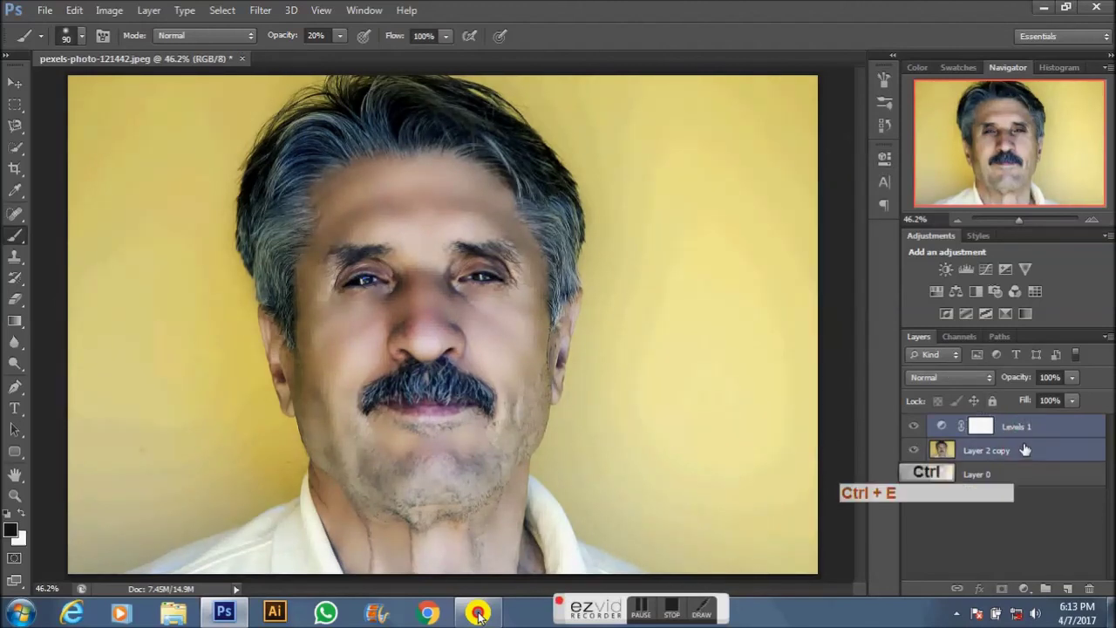
key(ctrl+e)
key(v)
click(915, 426)
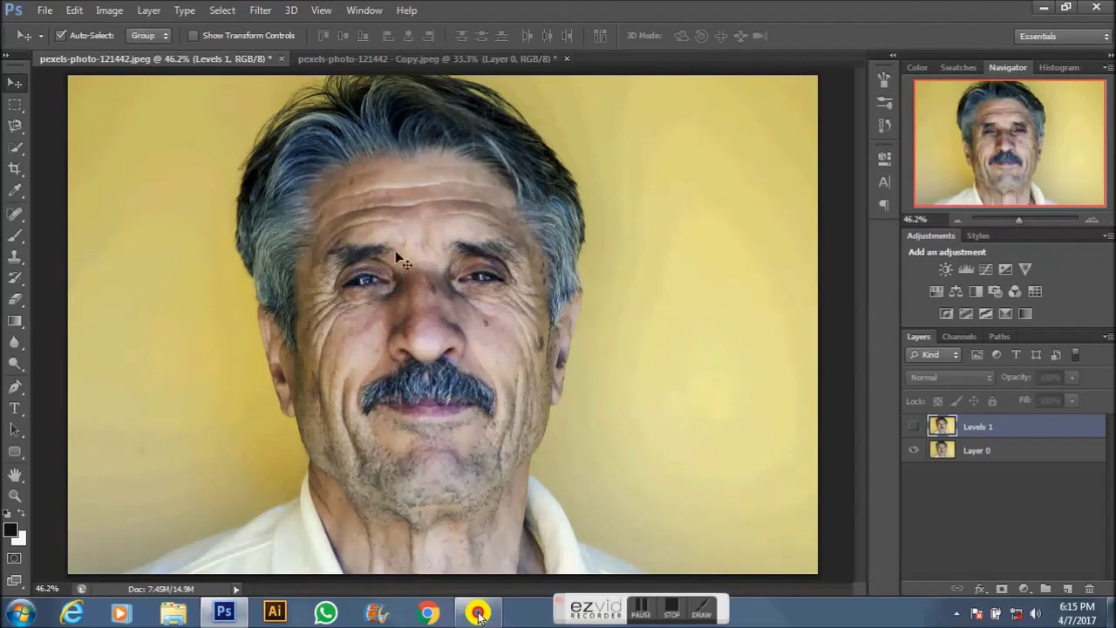
Show the retouched layer again and view the portrait fitted in full screen without panels.
click(915, 427)
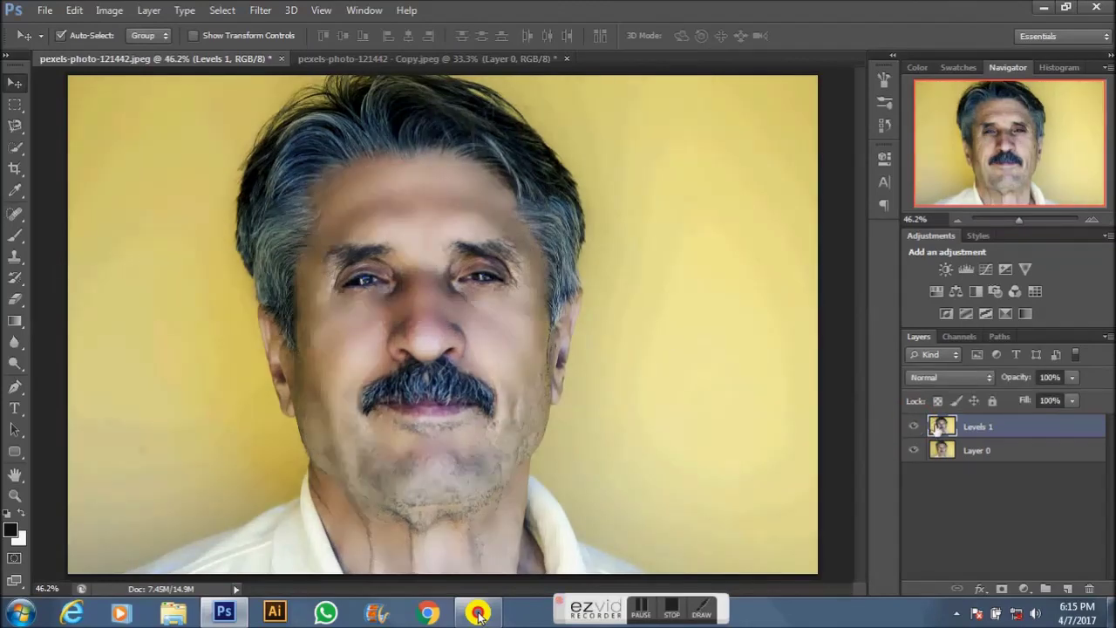
key(f)
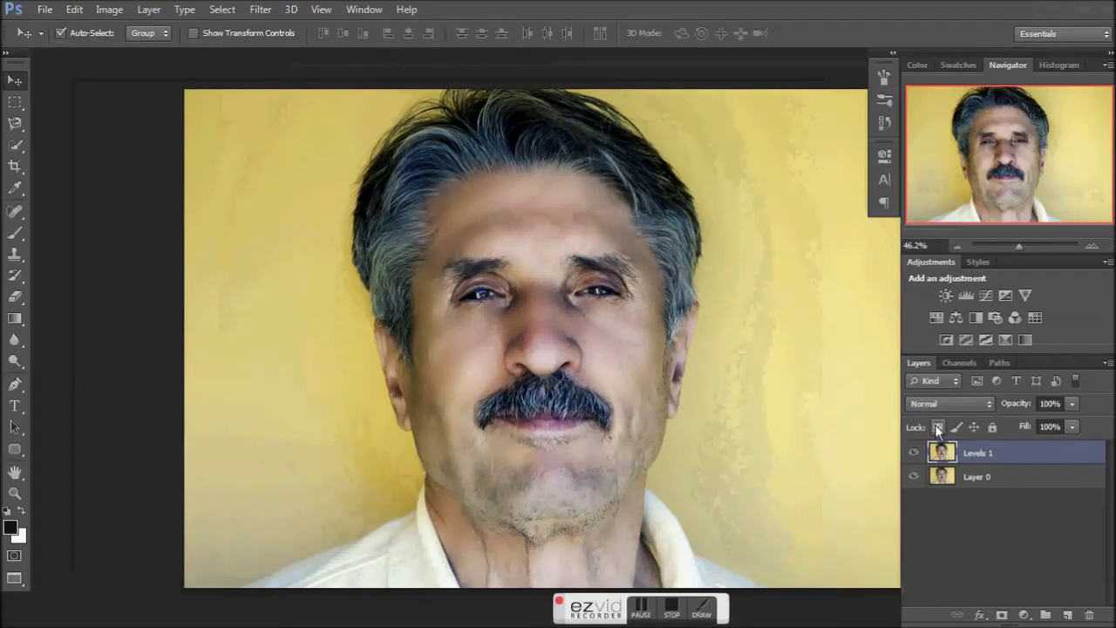
key(f)
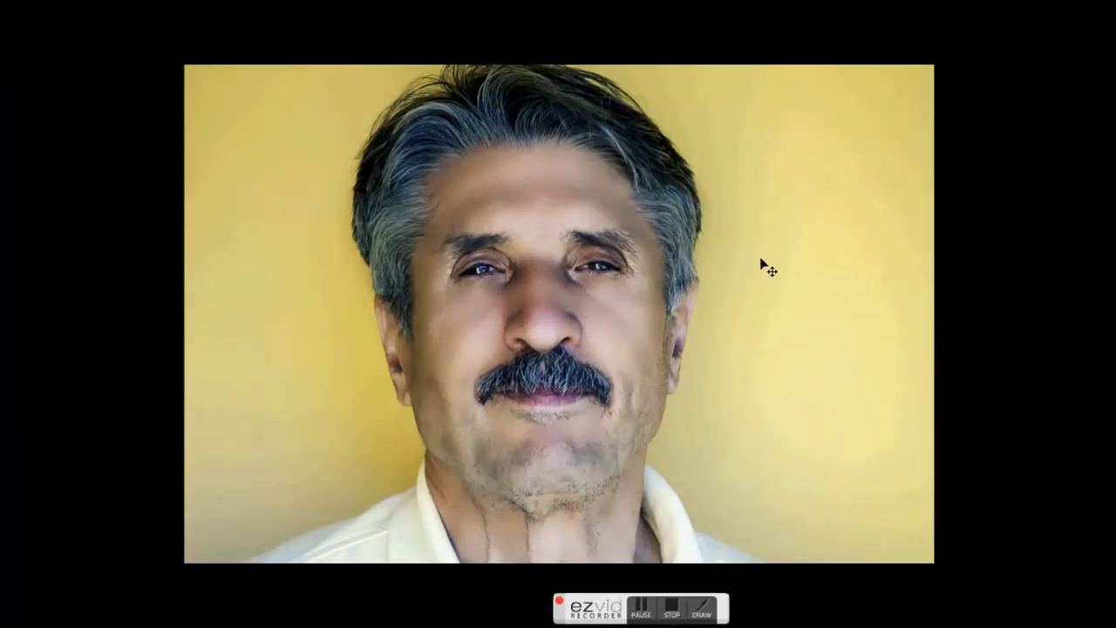
key(ctrl+0)
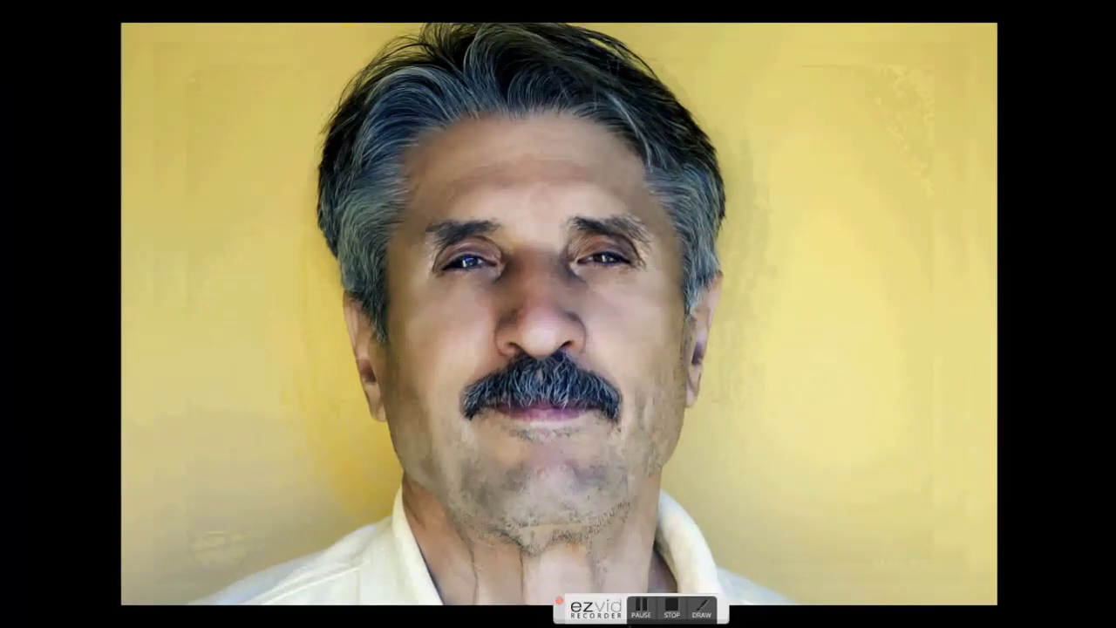